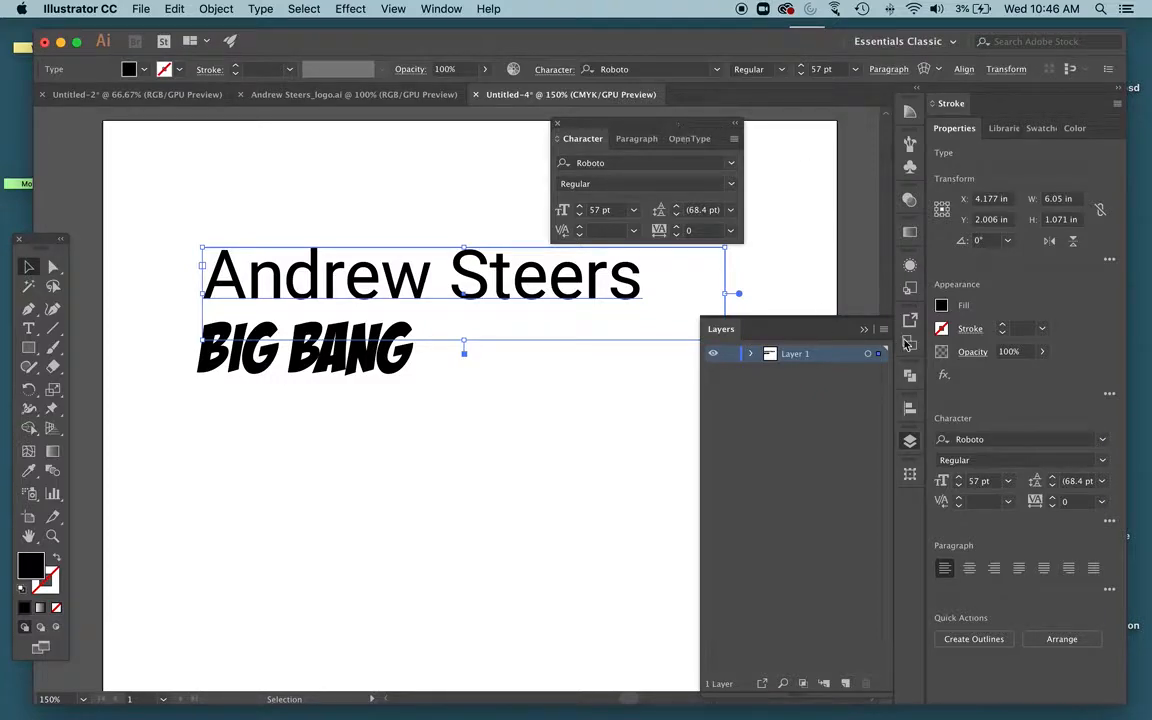
Collapse the Layers panel and dock the Character panel into the side panel dock
left_click(910, 442)
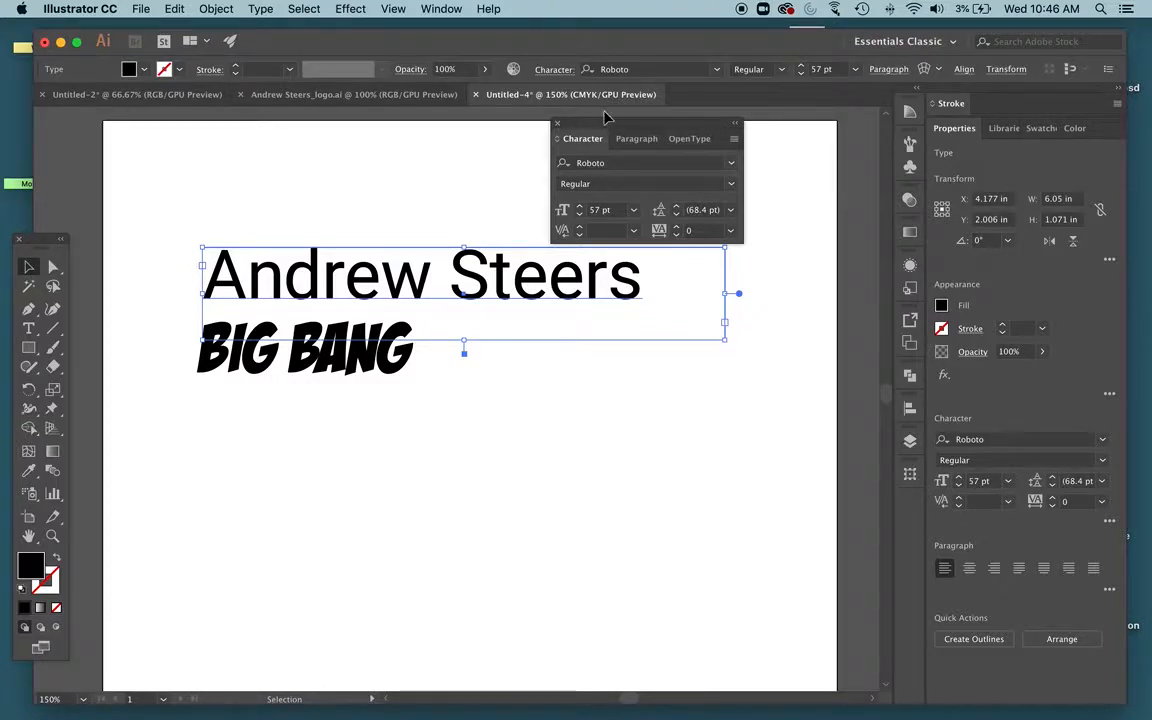
left_click_drag(601, 127, 910, 506)
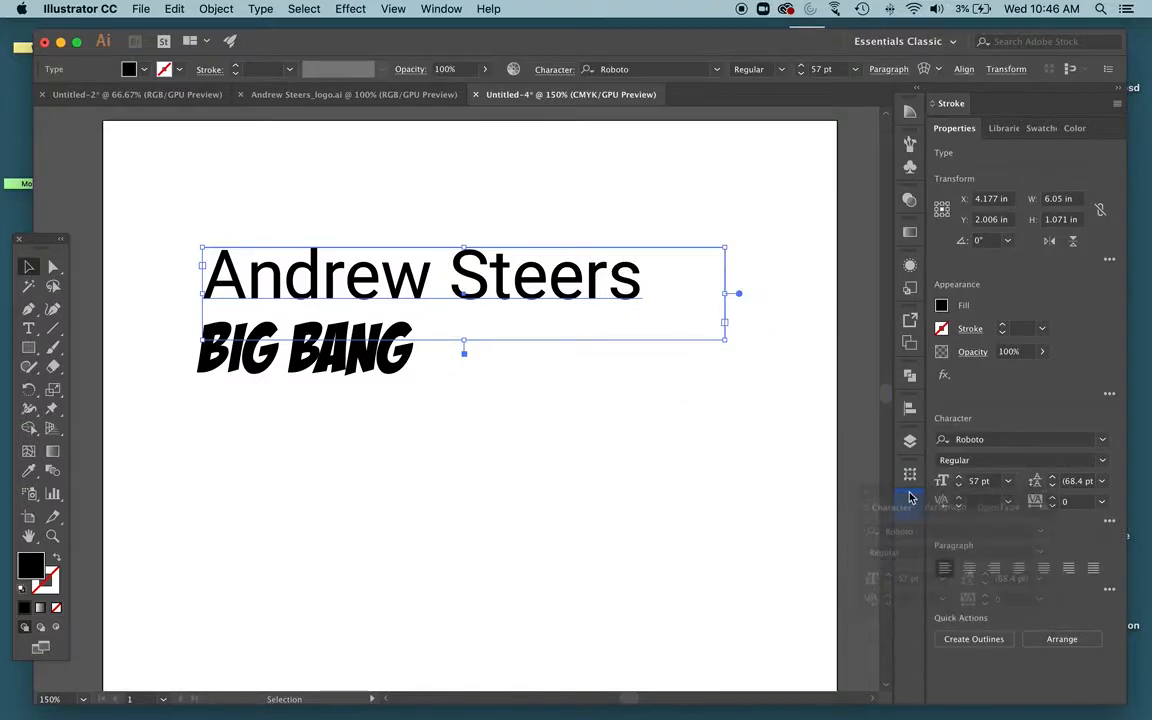
left_click_drag(258, 245, 260, 193)
left_click_drag(296, 326, 298, 304)
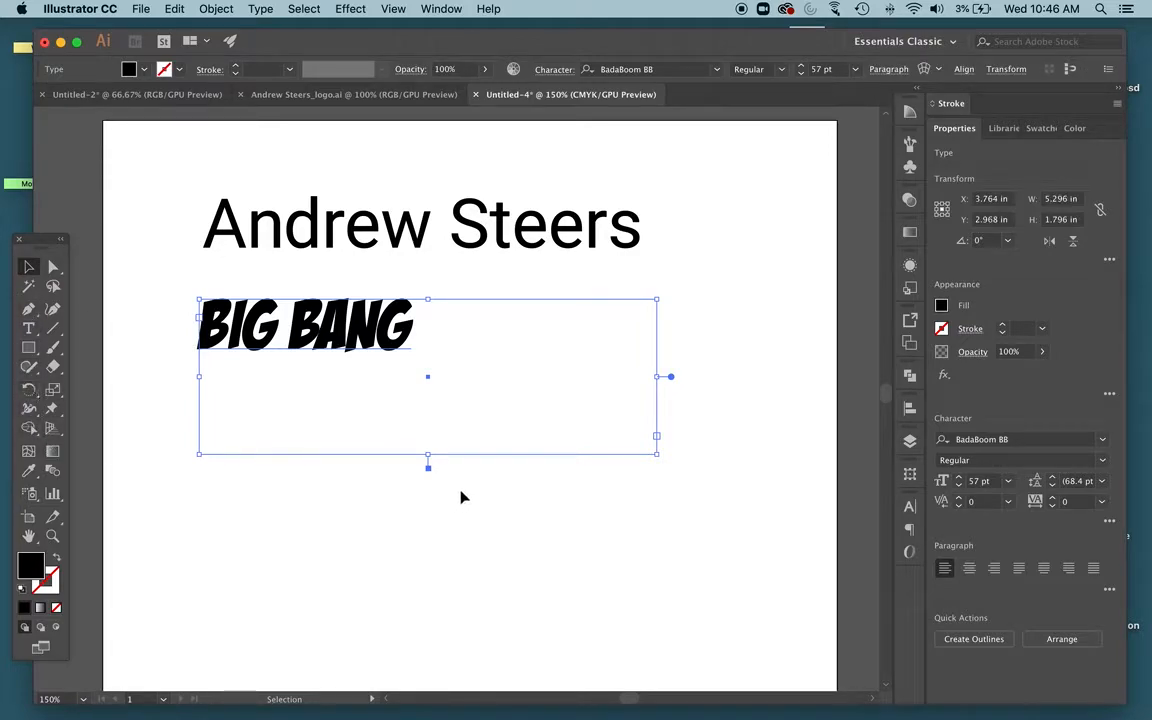
left_click_drag(428, 456, 428, 378)
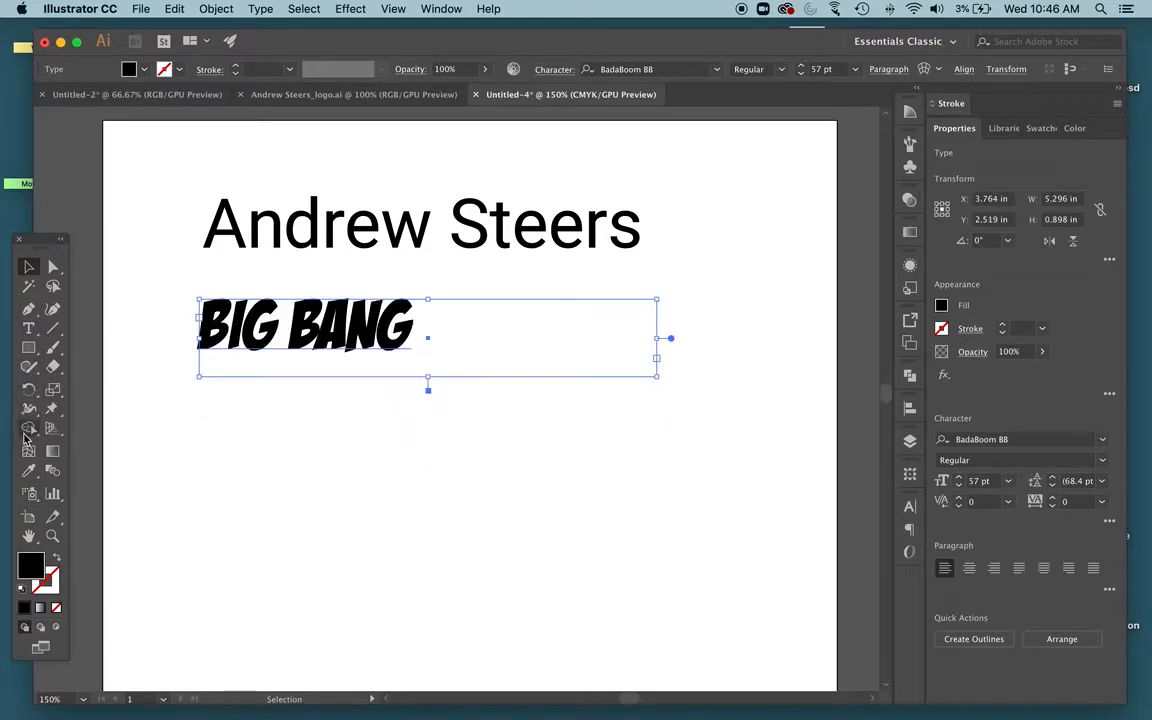
Draw an area text frame about 5.8 in wide and 1.8 in tall below BIG BANG with the Type tool
left_click(28, 328)
left_click_drag(197, 405, 702, 563)
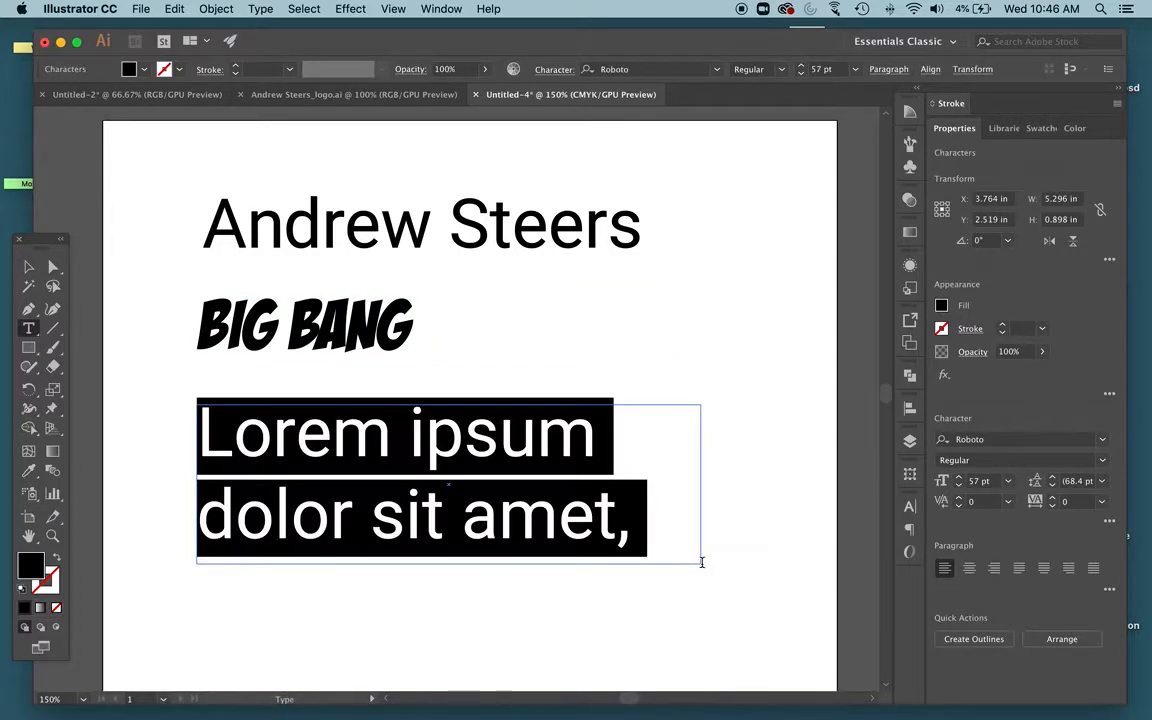
left_click(738, 324)
left_click(730, 318)
type("adfasdf")
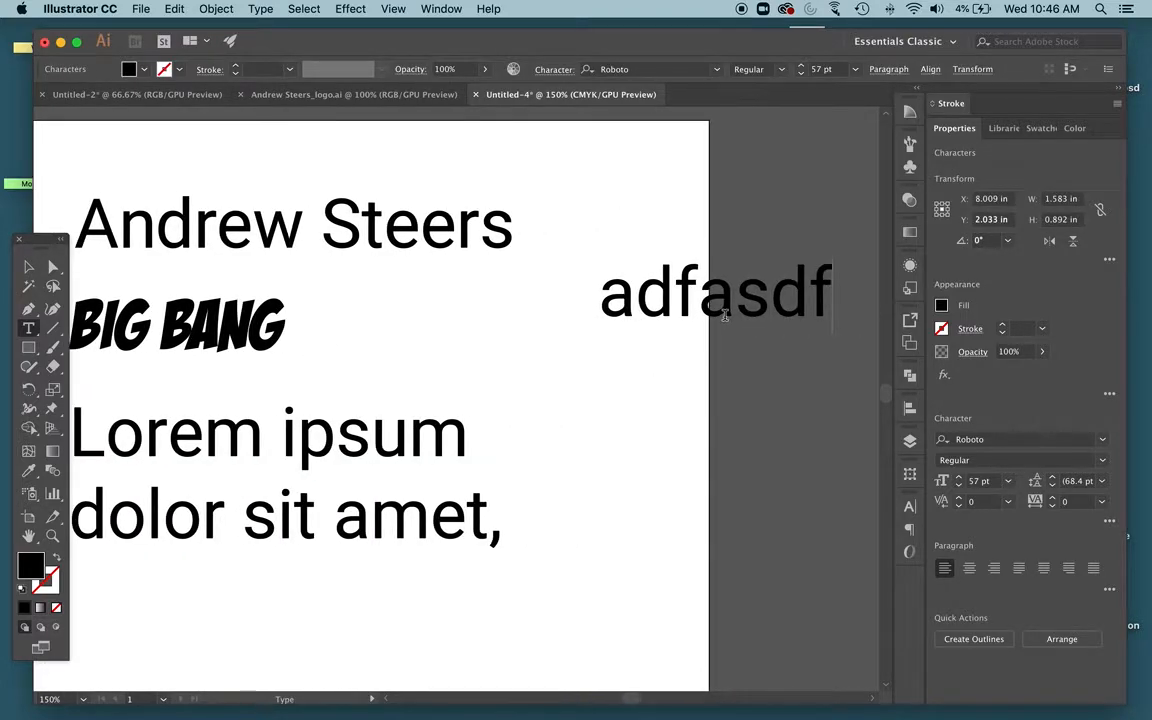
key("Escape")
key("BackSpace")
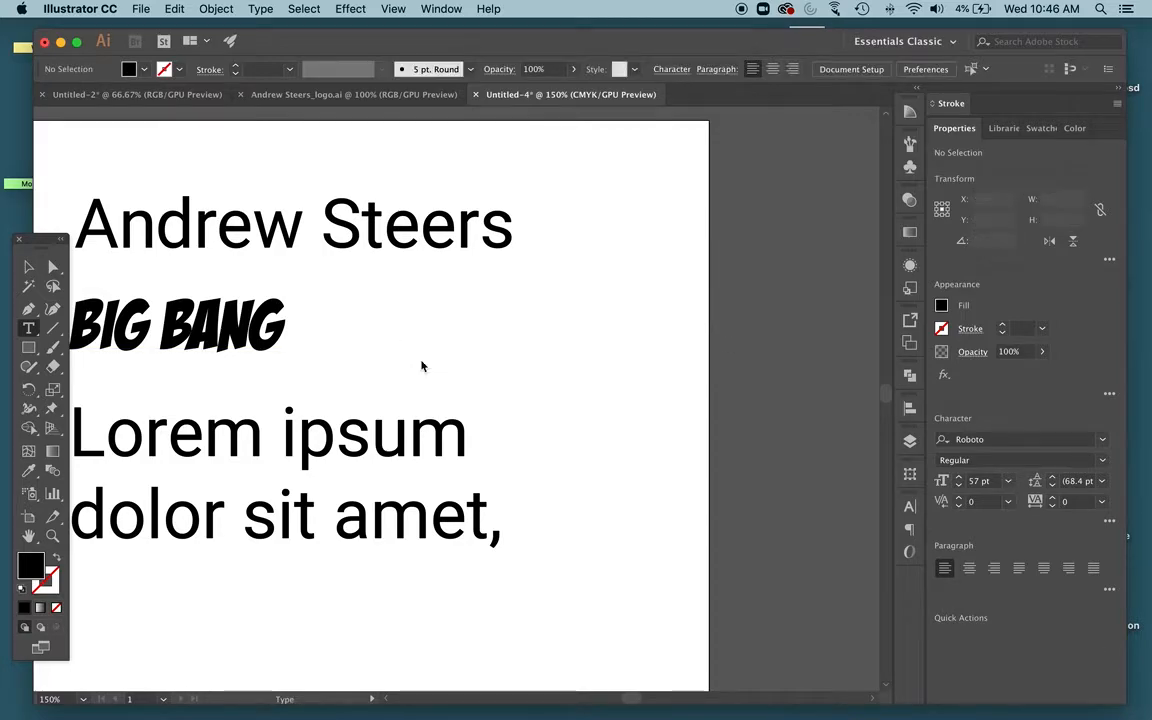
Replace the placeholder text in the area text frame with "Text in a box"
scroll(418, 372, "left", 1)
scroll(418, 372, "left", 5)
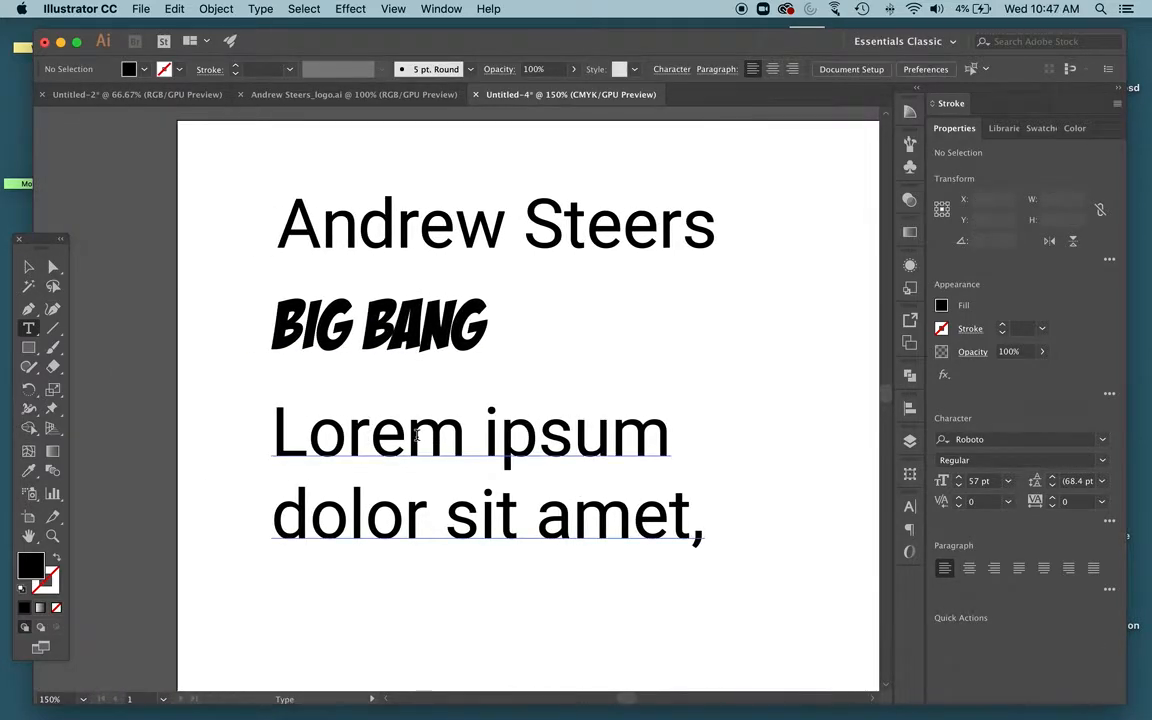
double_click(418, 433)
left_click_drag(418, 433, 724, 544)
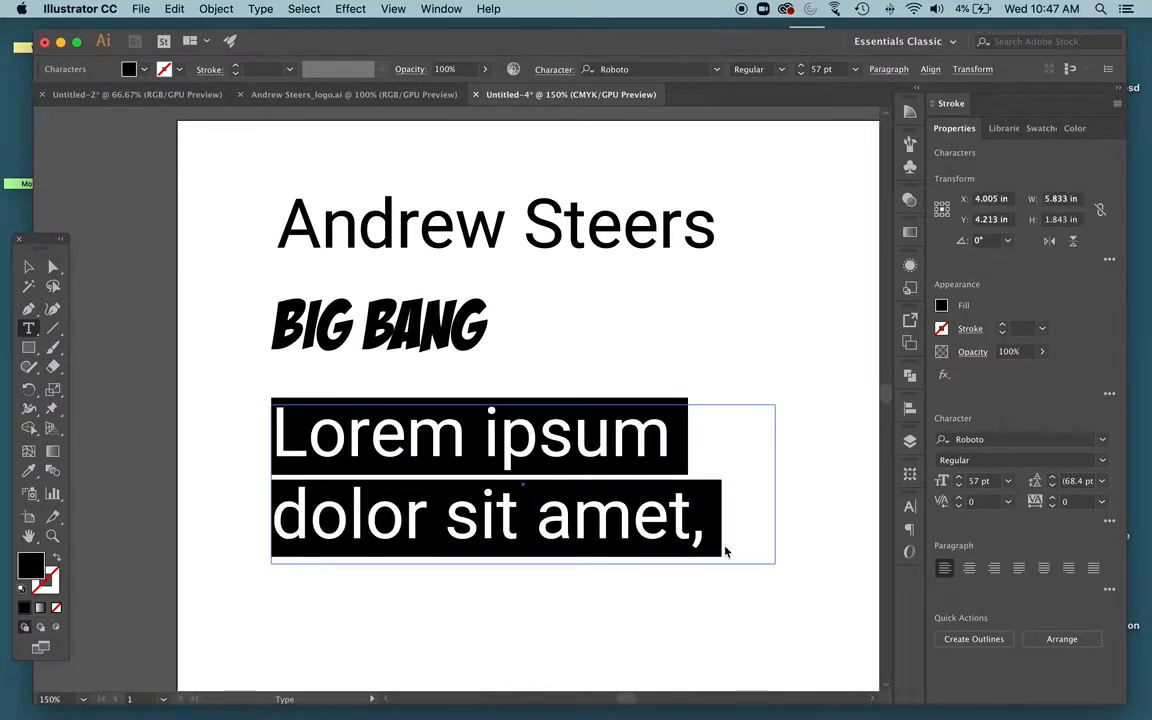
type("Text in ")
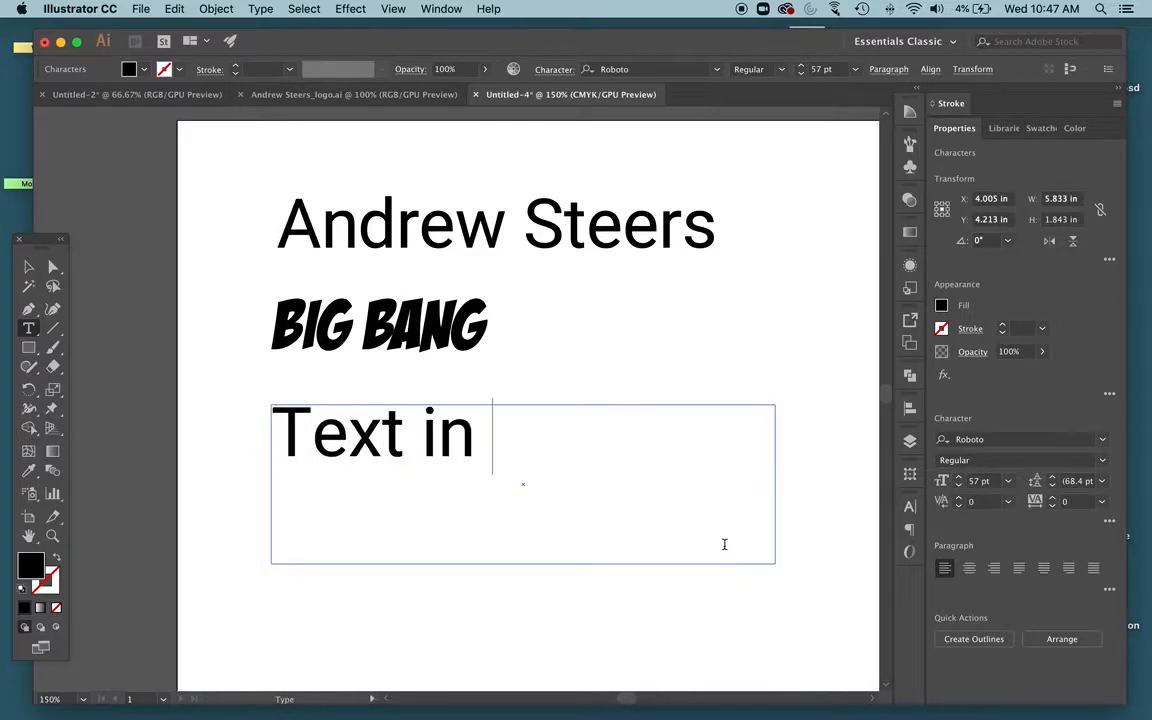
type("a box")
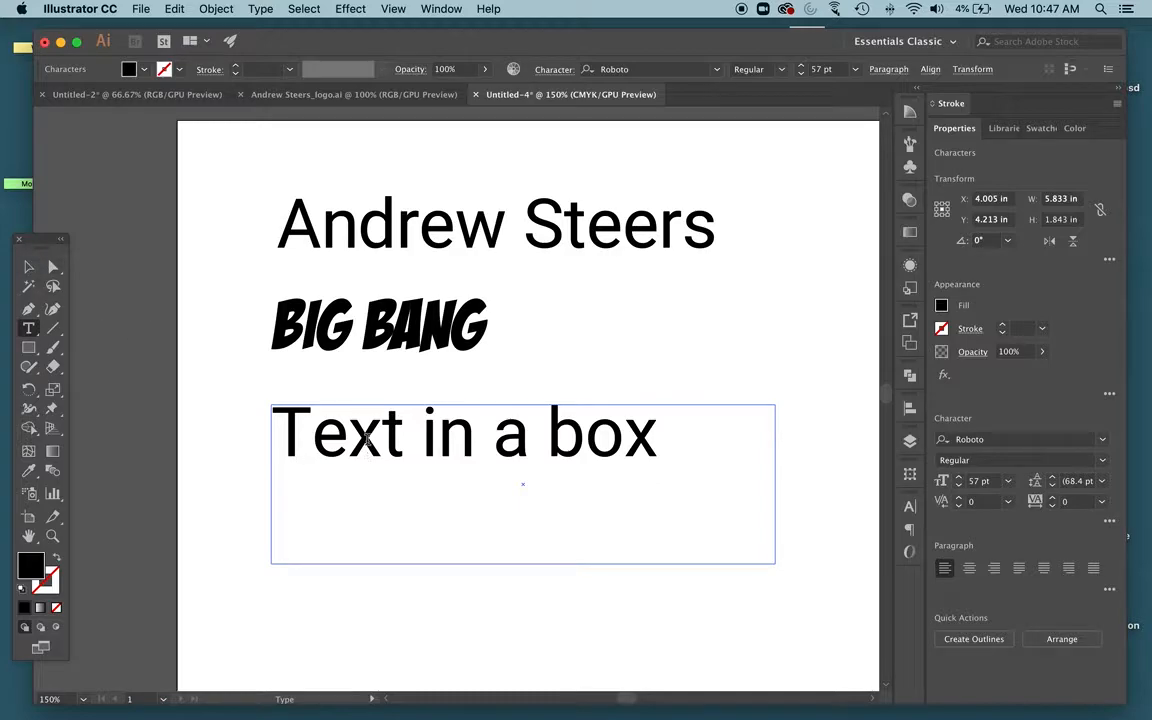
Move the Text in a box frame down and left and shrink its frame to fit the text
left_click(31, 268)
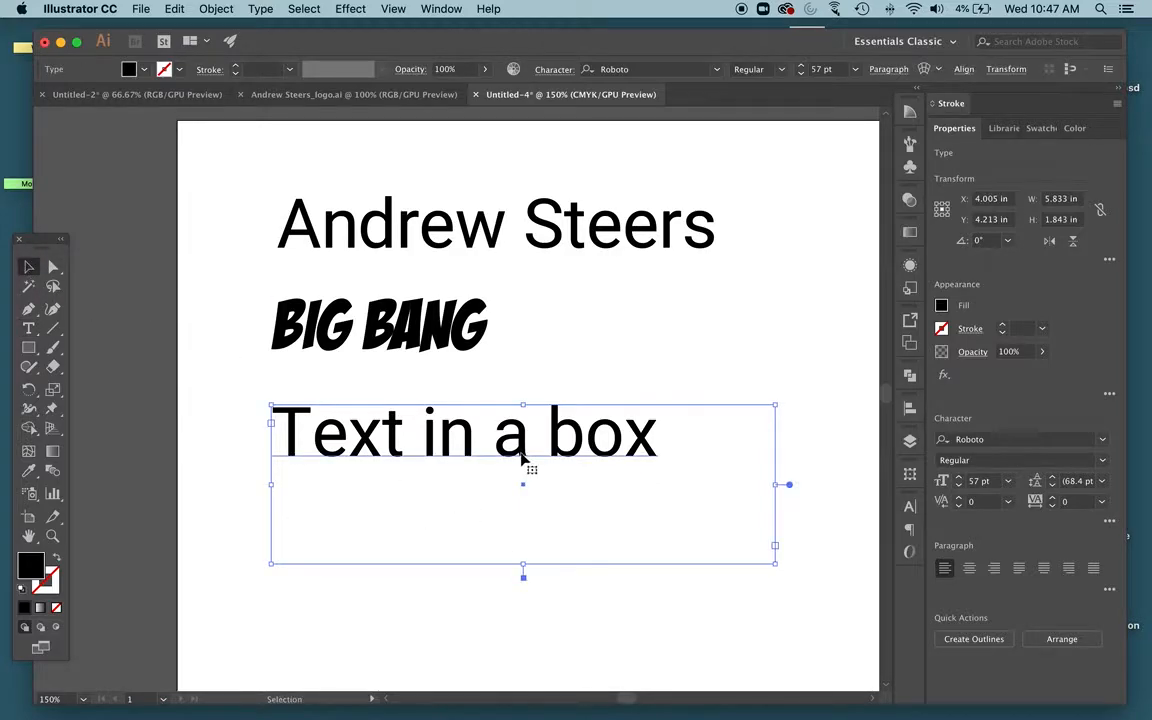
left_click_drag(522, 451, 491, 482)
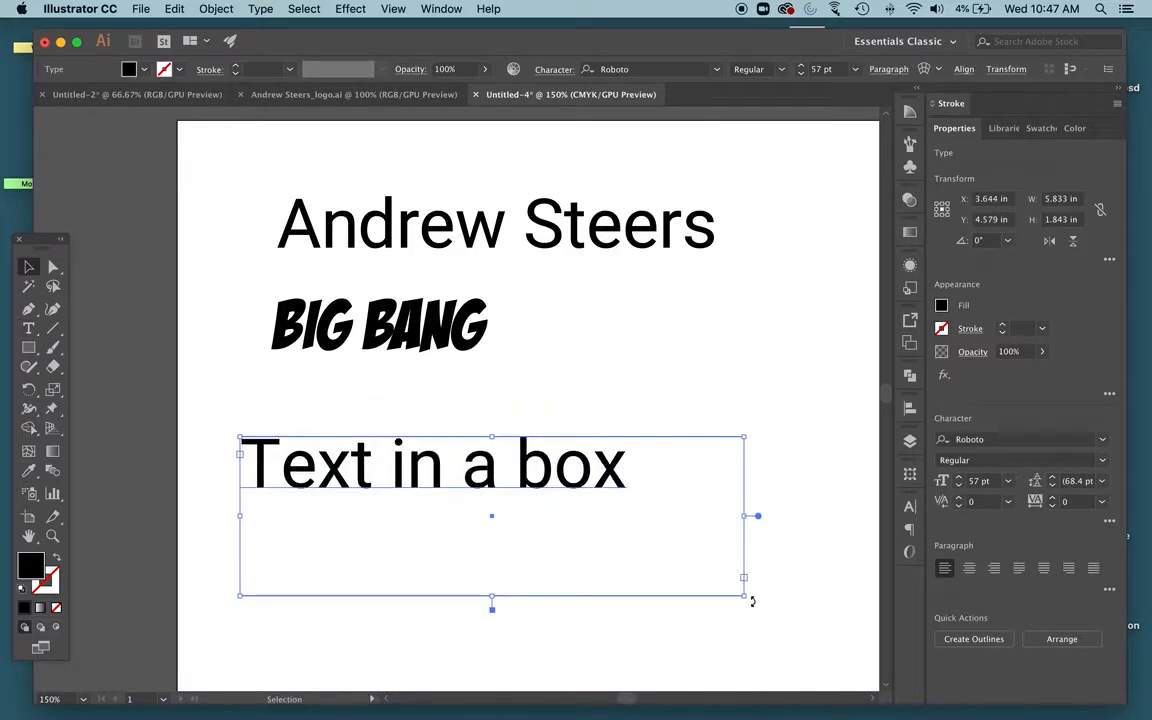
left_click_drag(744, 597, 640, 516)
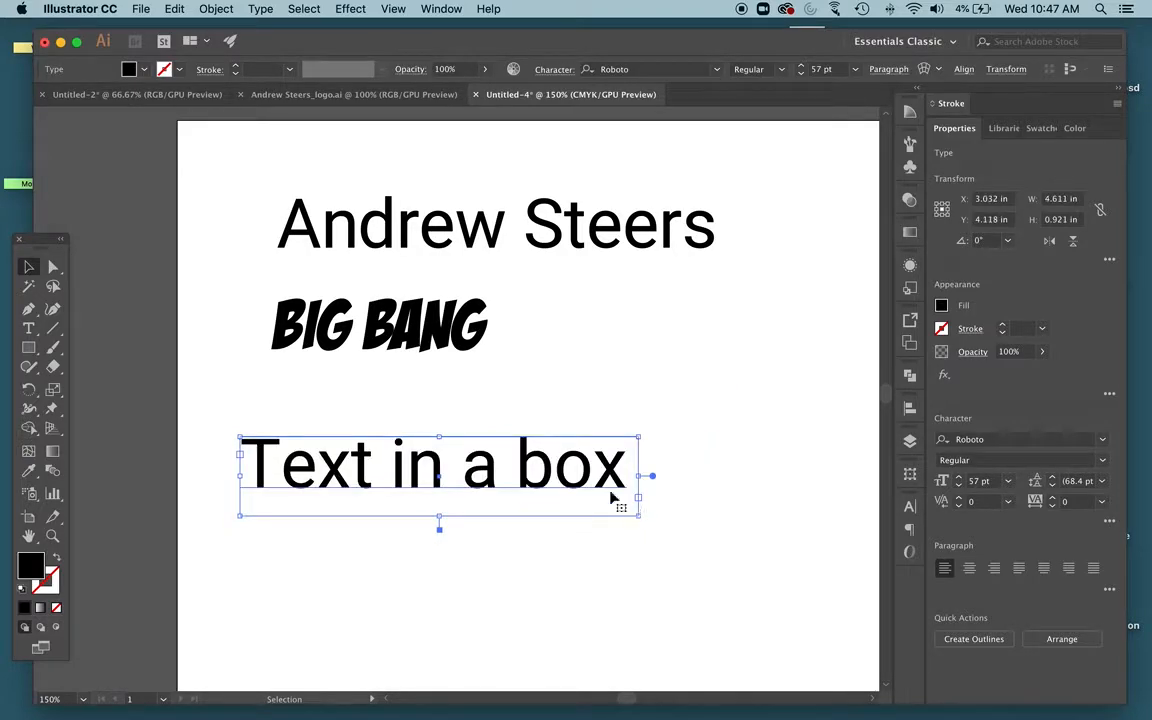
left_click(437, 228)
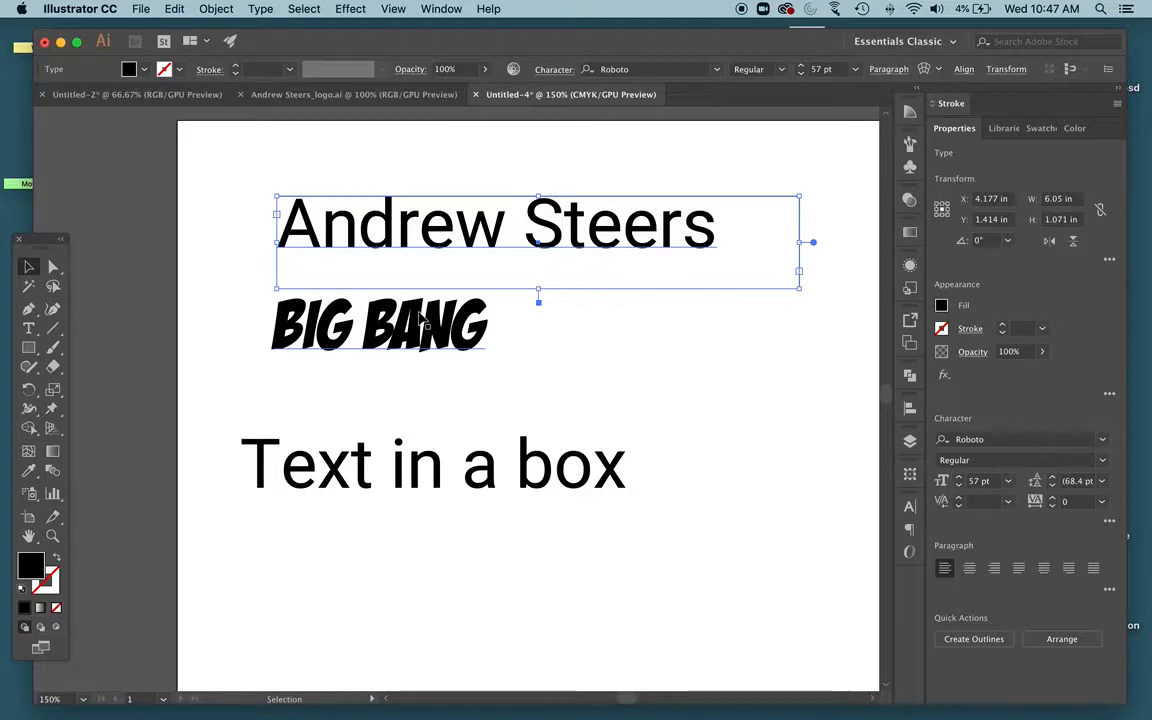
left_click_drag(404, 336, 361, 386)
left_click_drag(383, 248, 338, 258)
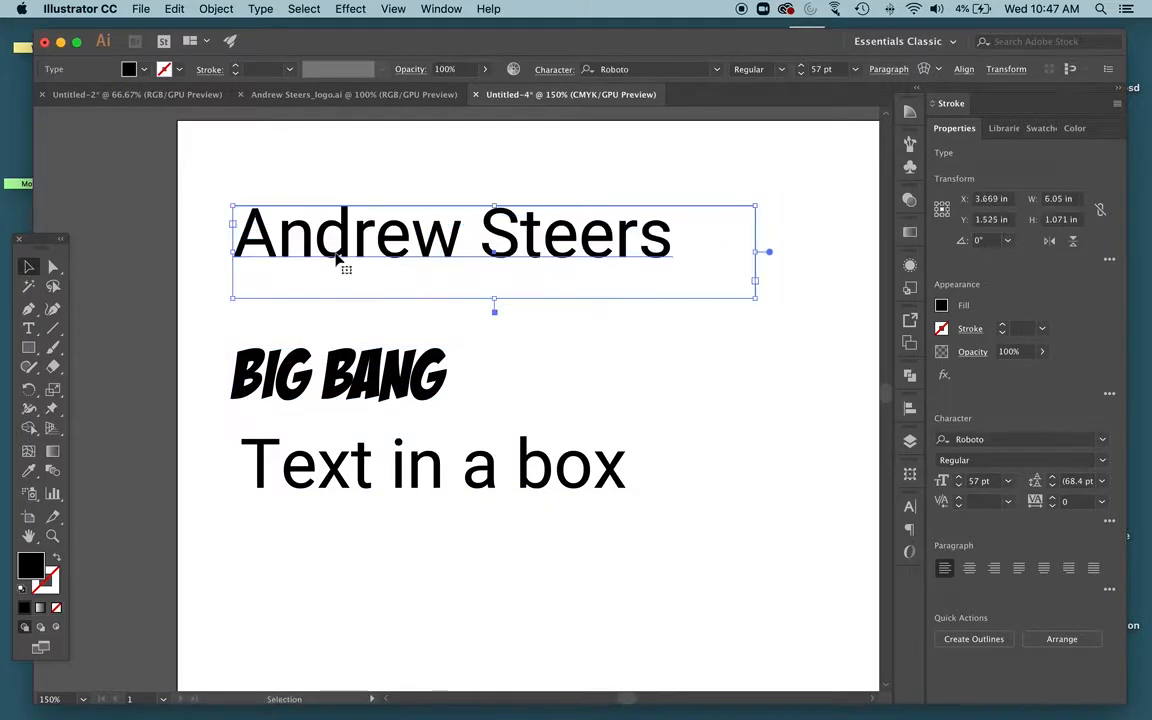
double_click(406, 245)
key("super+a")
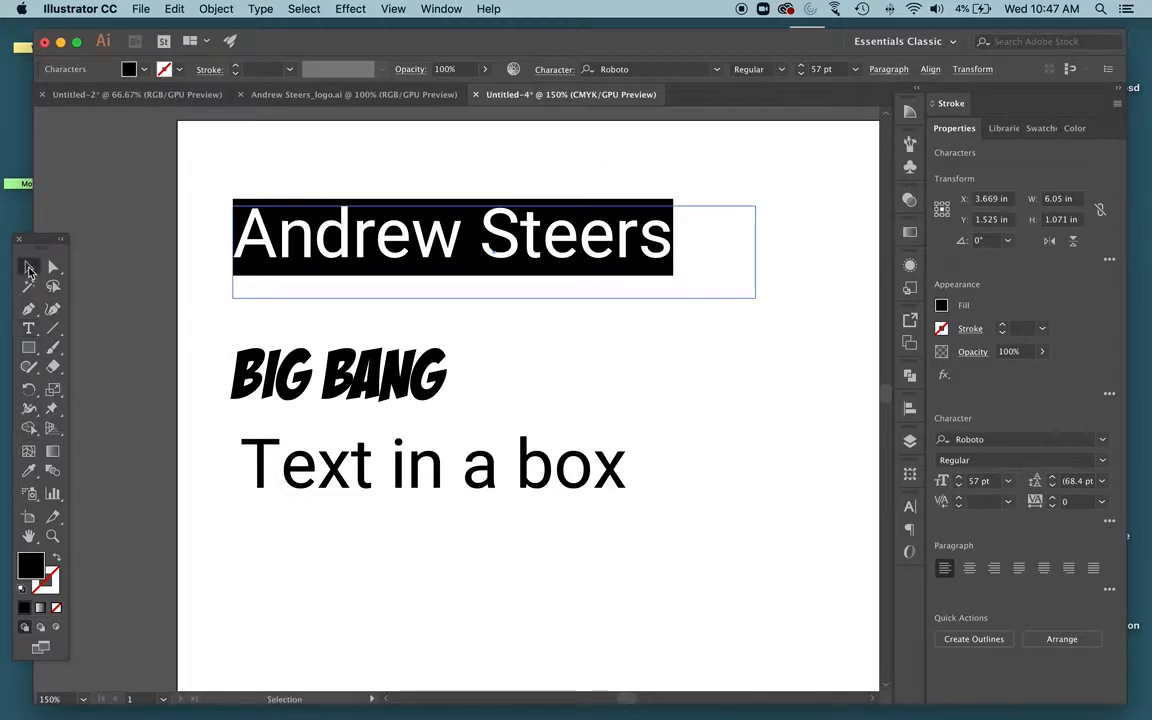
left_click(29, 267)
left_click(193, 179)
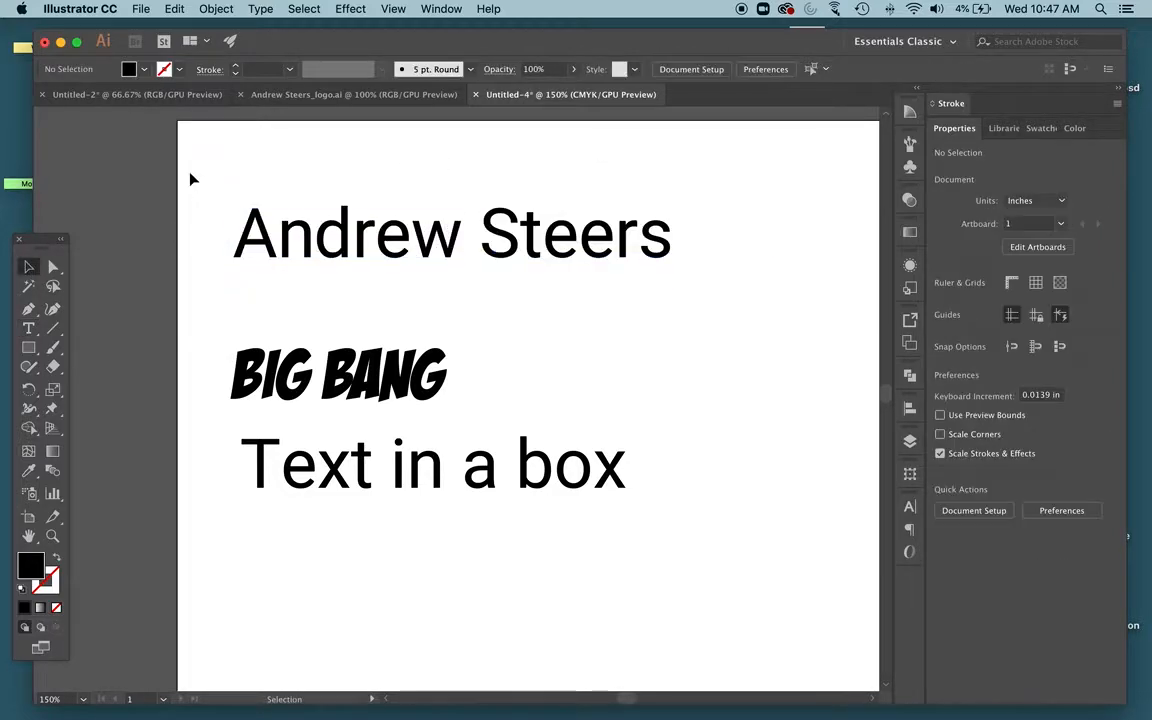
left_click(29, 328)
double_click(413, 234)
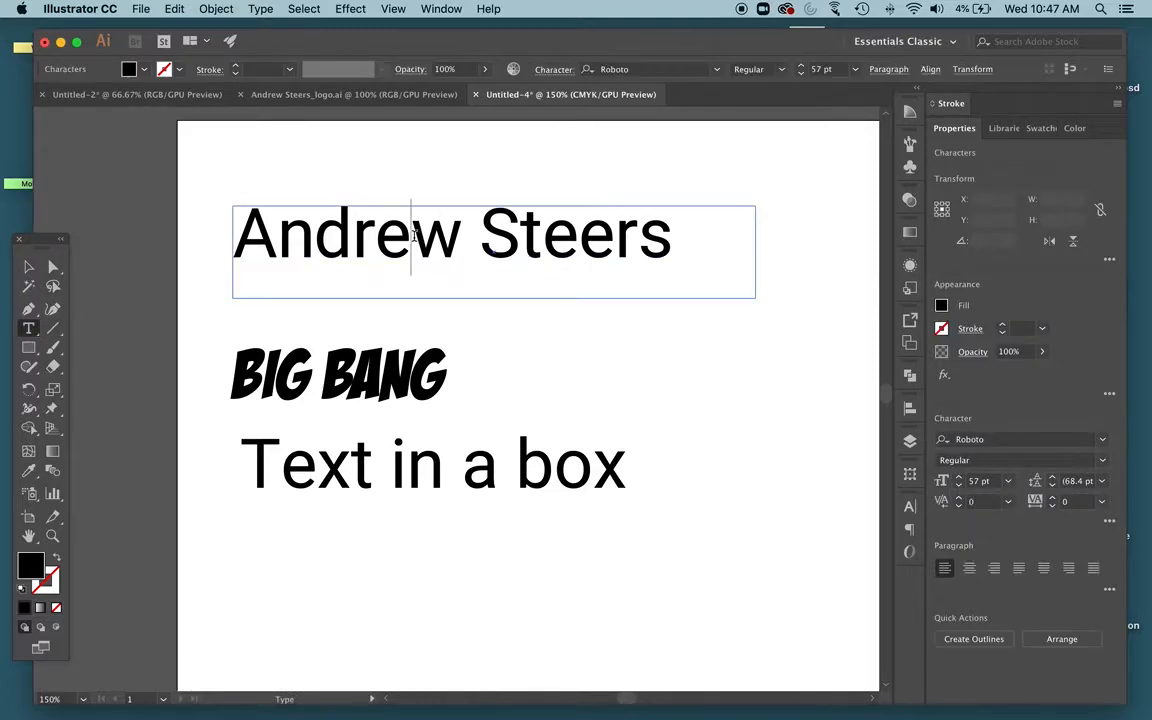
left_click(543, 235)
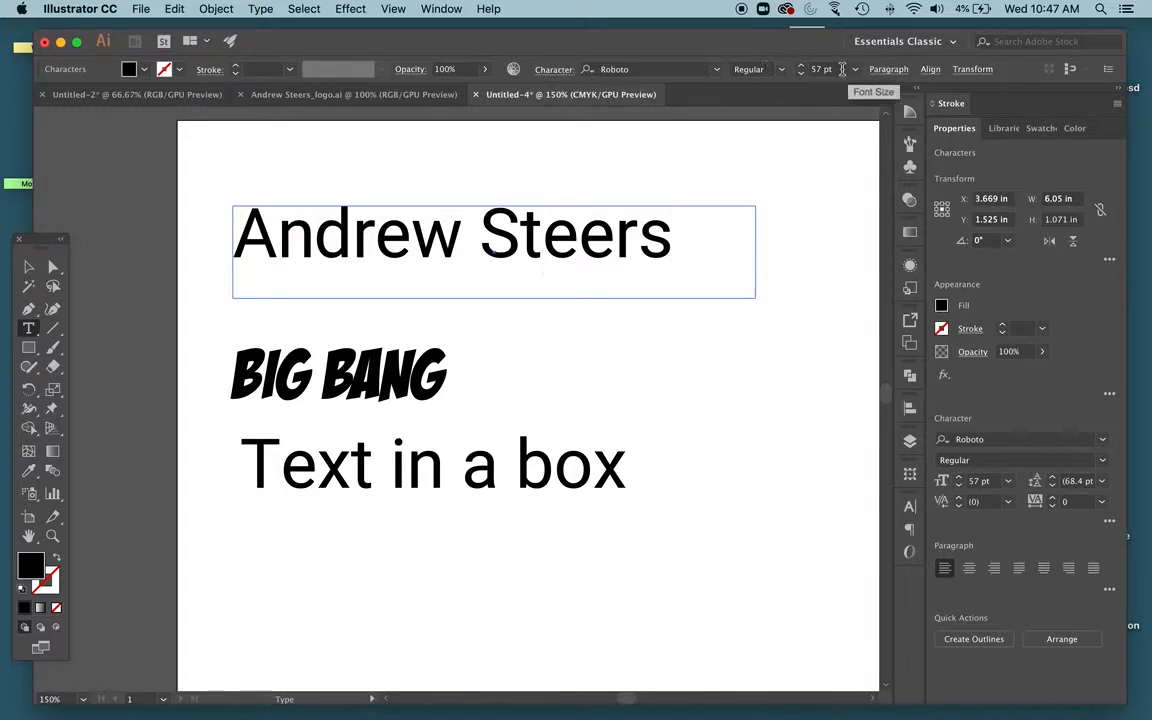
triple_click(606, 233)
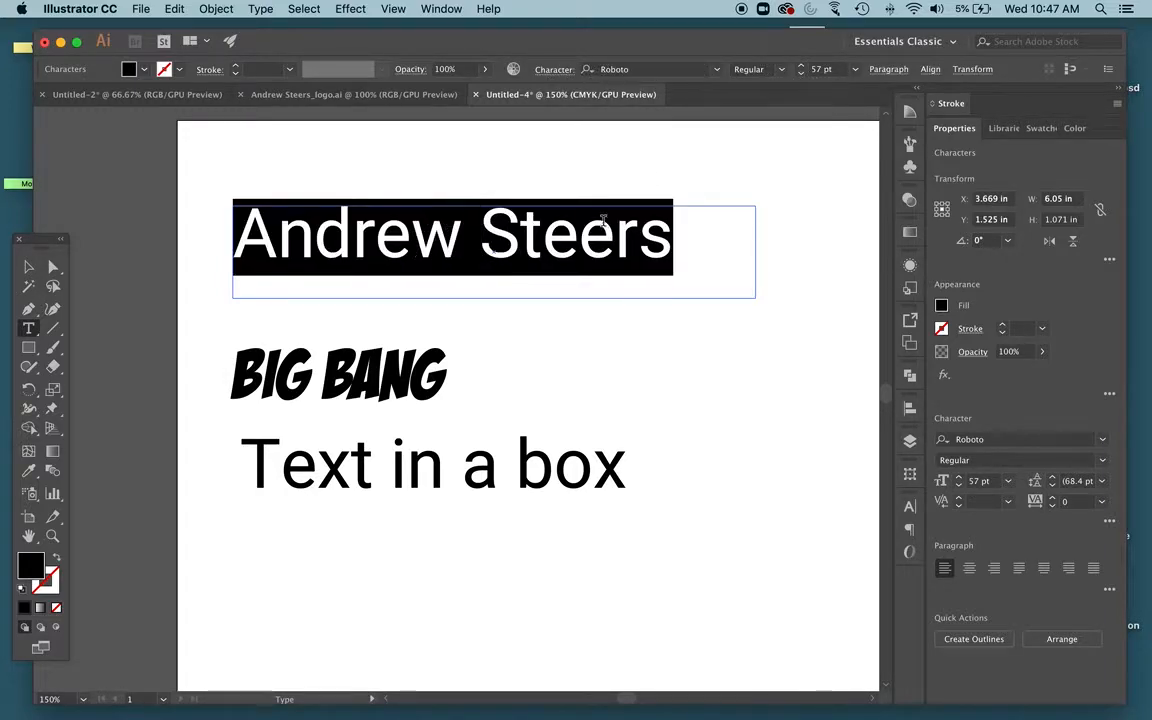
left_click(716, 69)
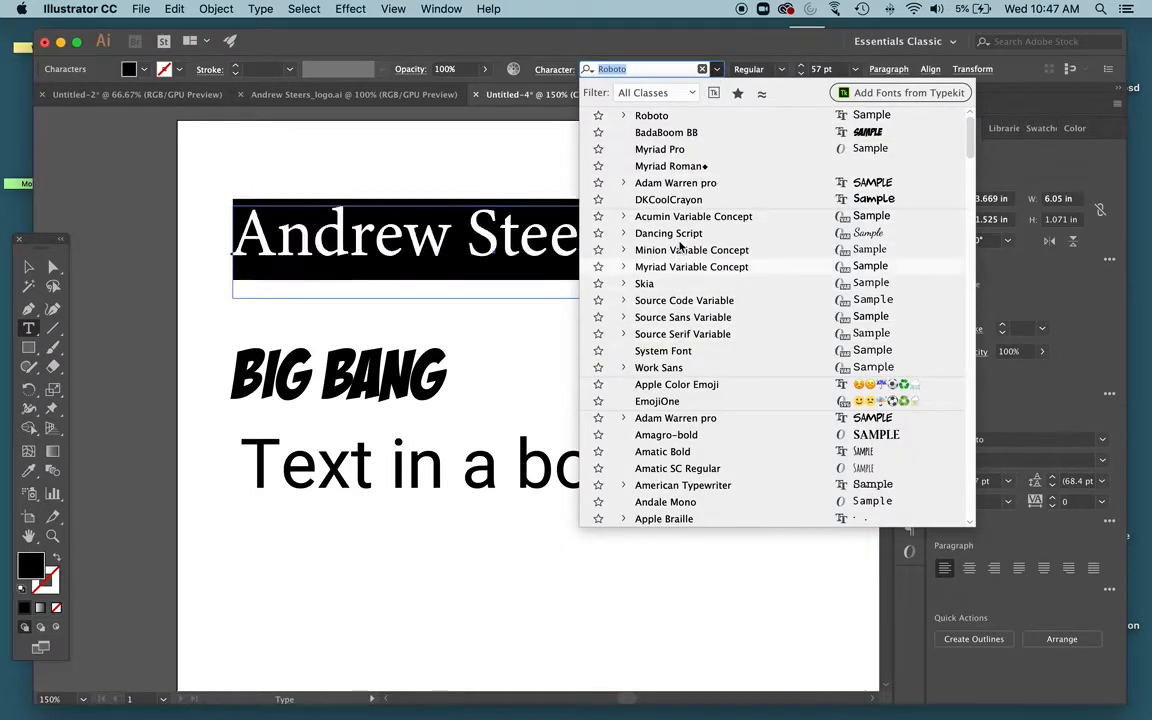
left_click(718, 70)
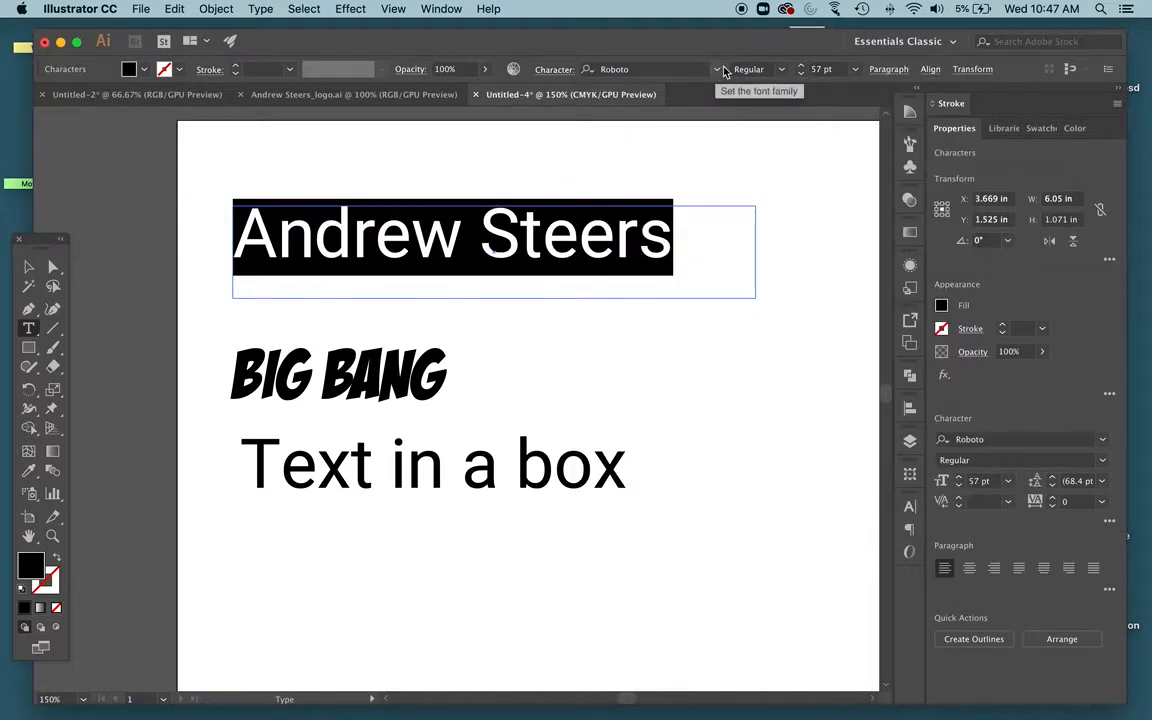
left_click(718, 70)
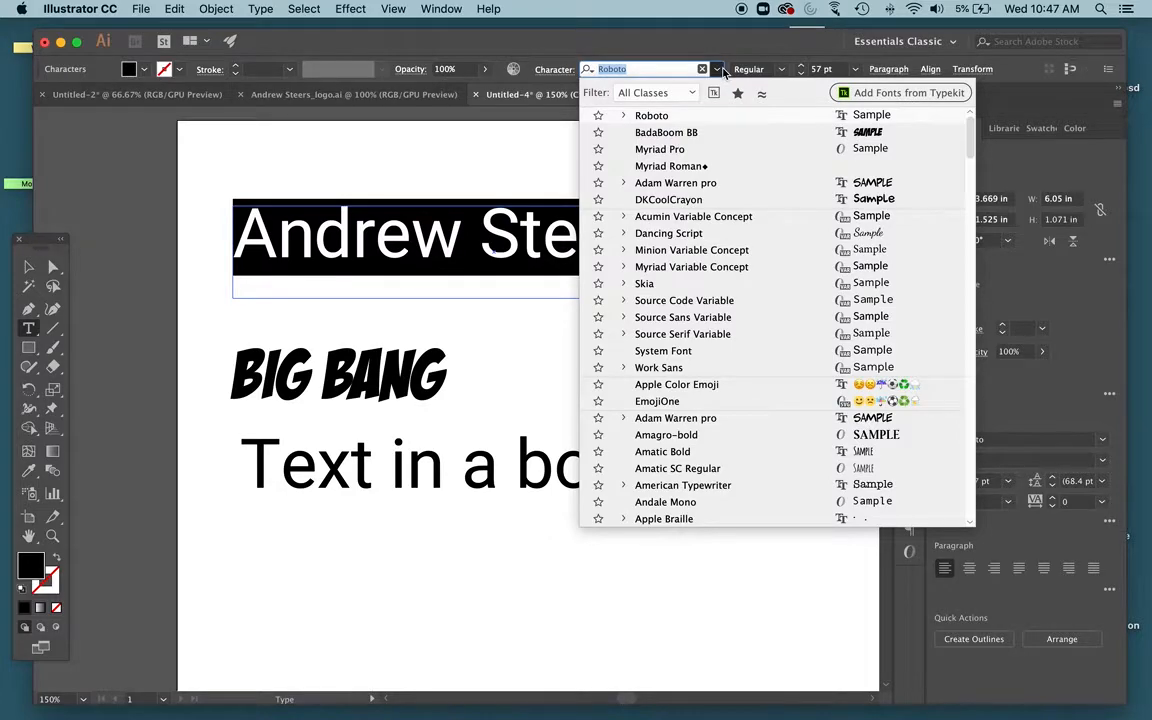
left_click(719, 71)
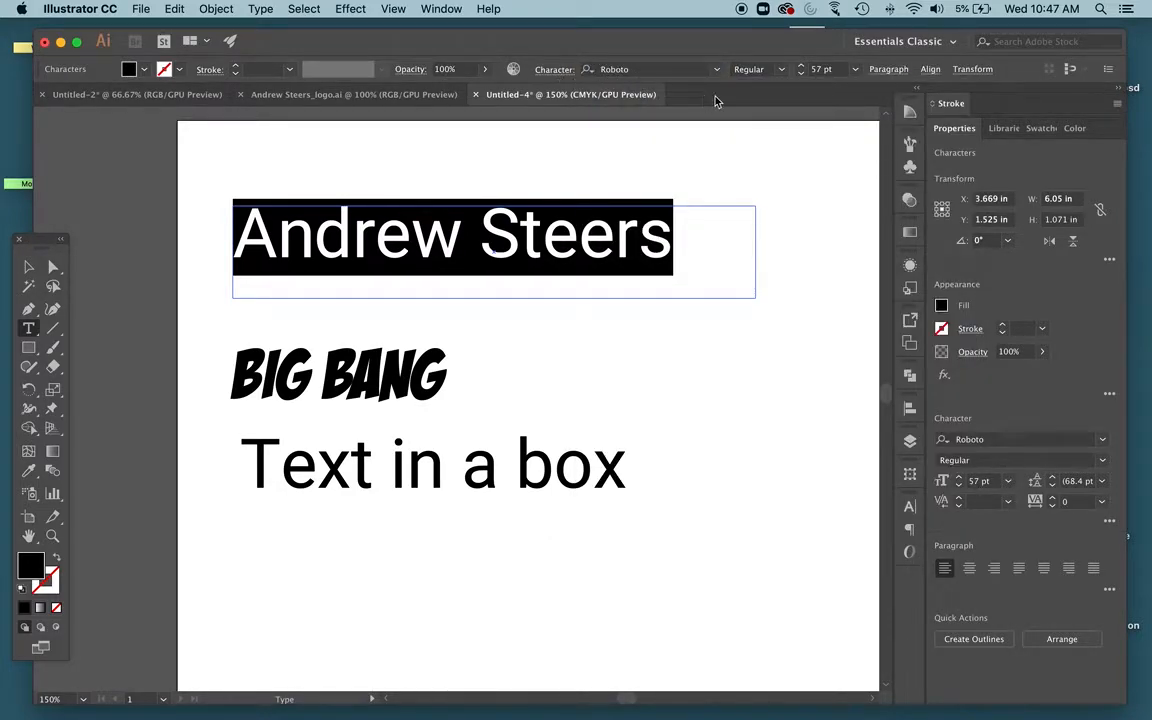
left_click(800, 76)
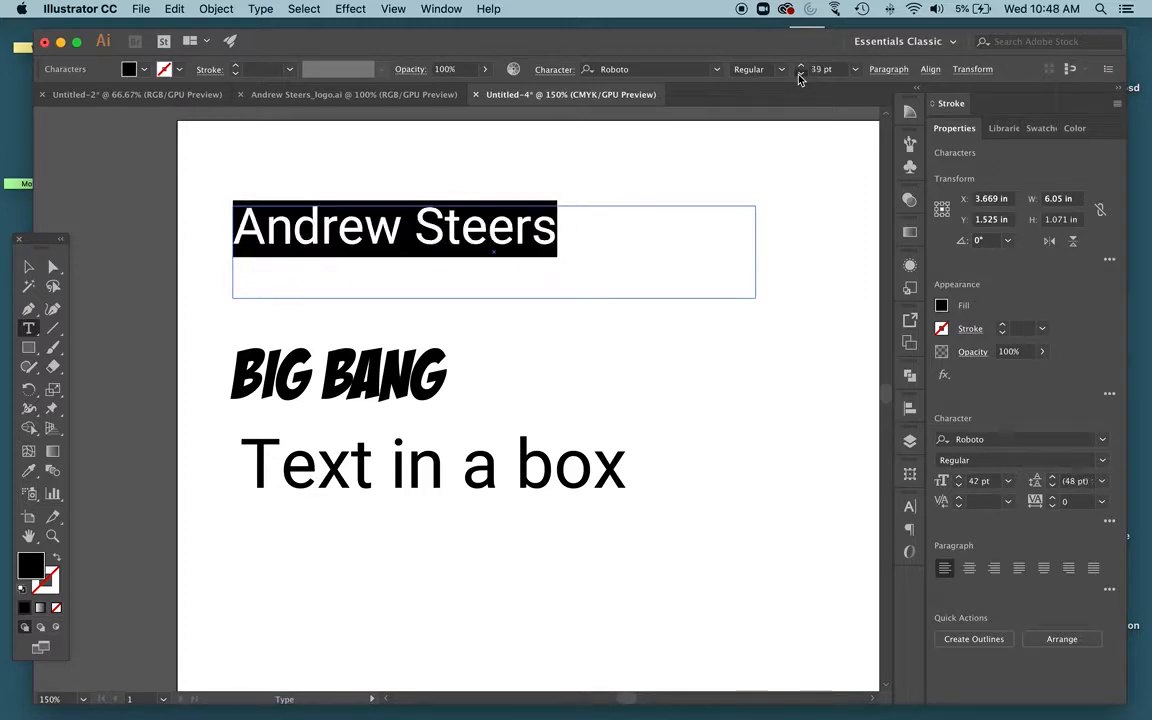
left_click(803, 67)
left_click(803, 67)
left_click(801, 66)
left_click(801, 66)
left_click(801, 66)
left_click(801, 66)
left_click(801, 66)
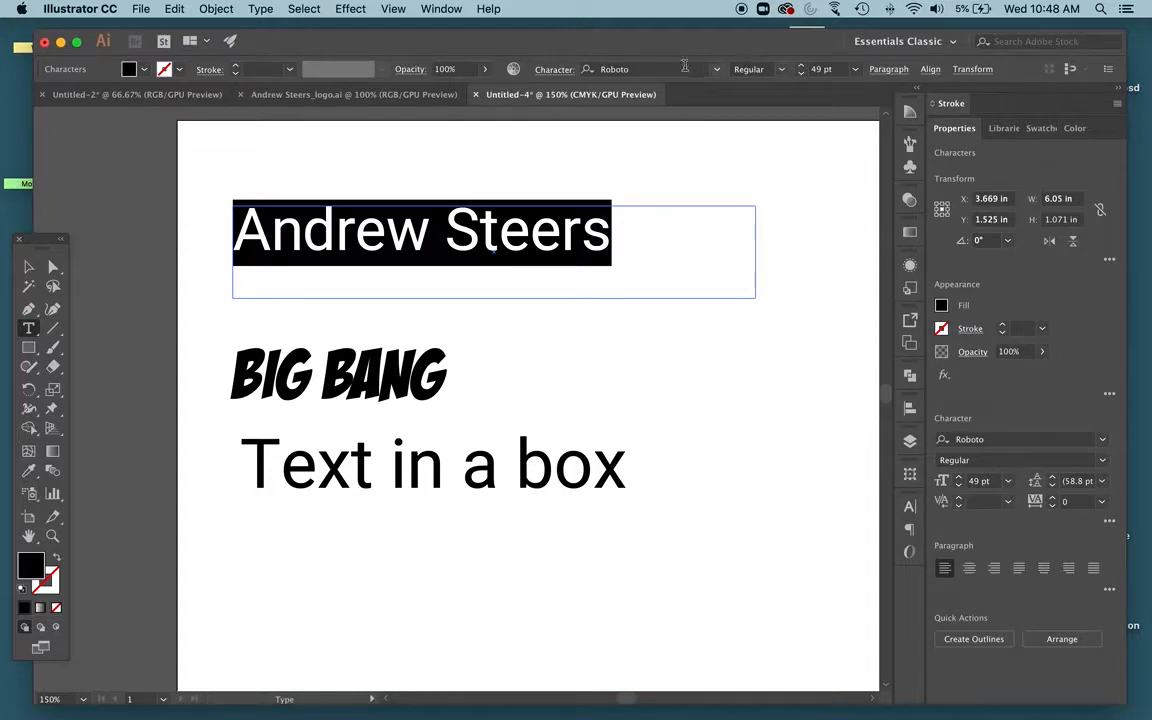
left_click(480, 220)
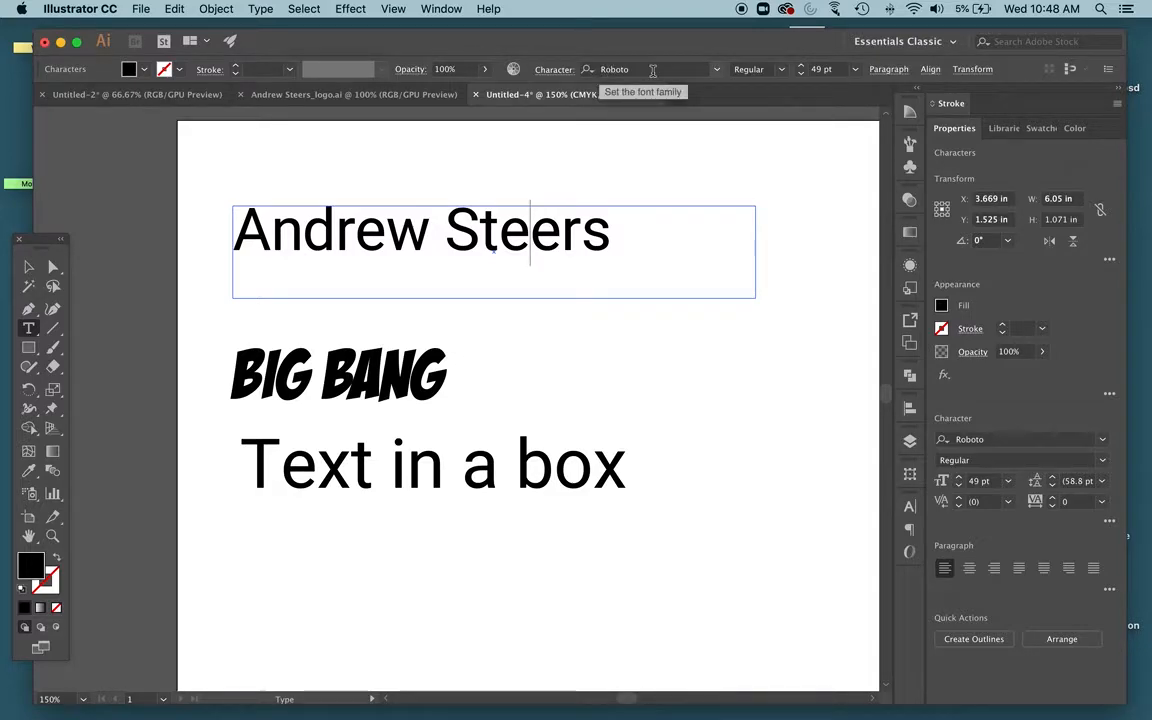
triple_click(487, 216)
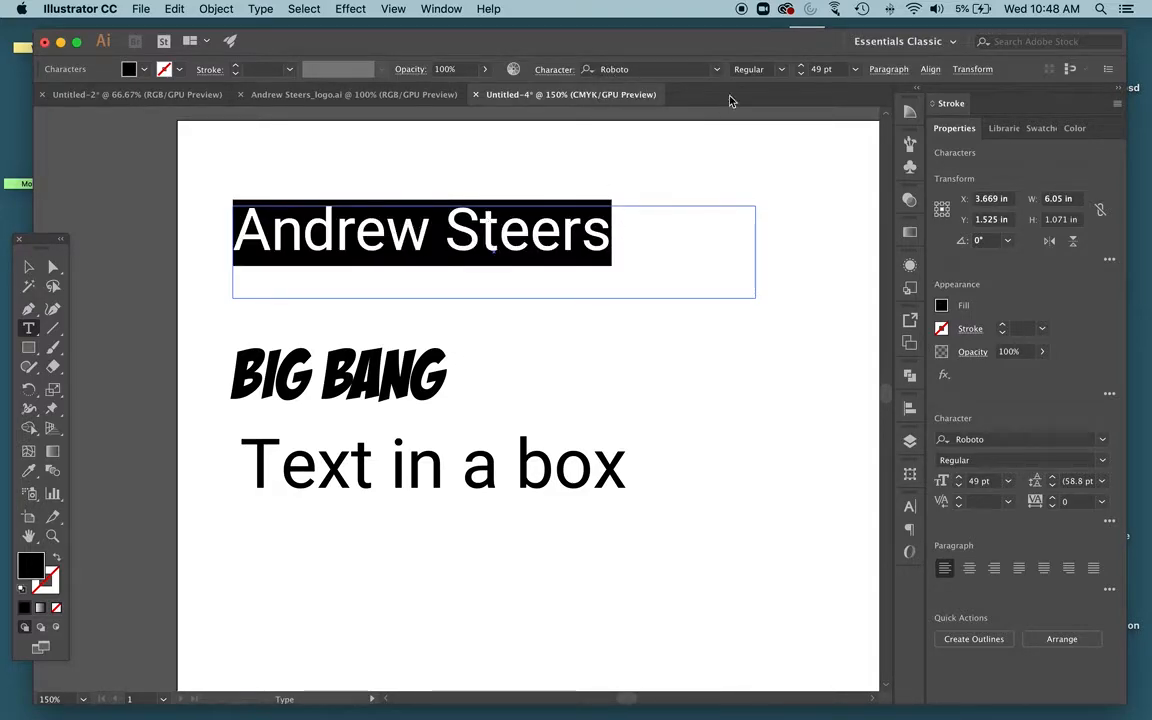
left_click(781, 69)
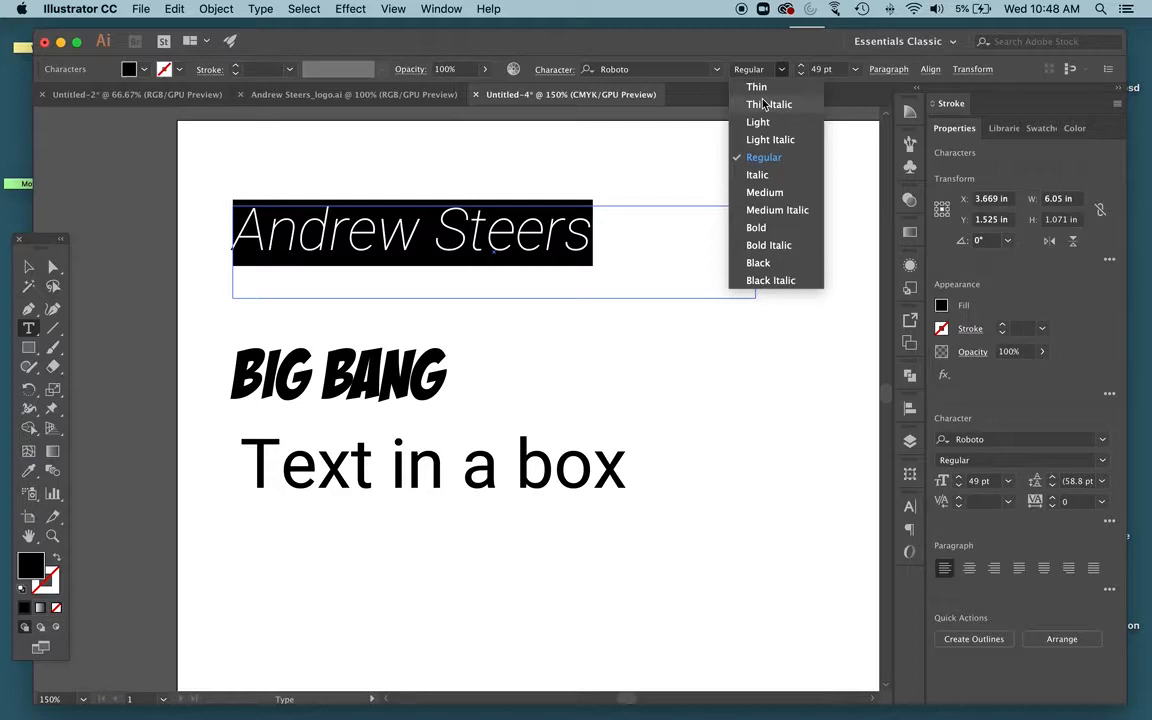
left_click(763, 104)
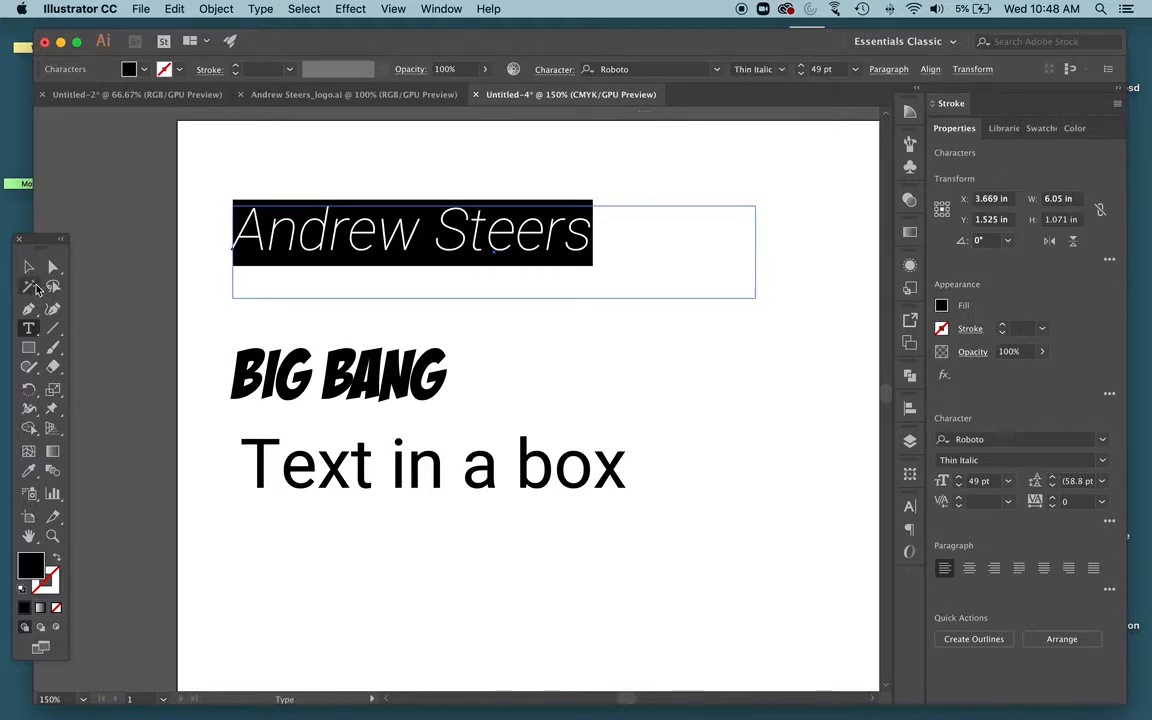
left_click(28, 266)
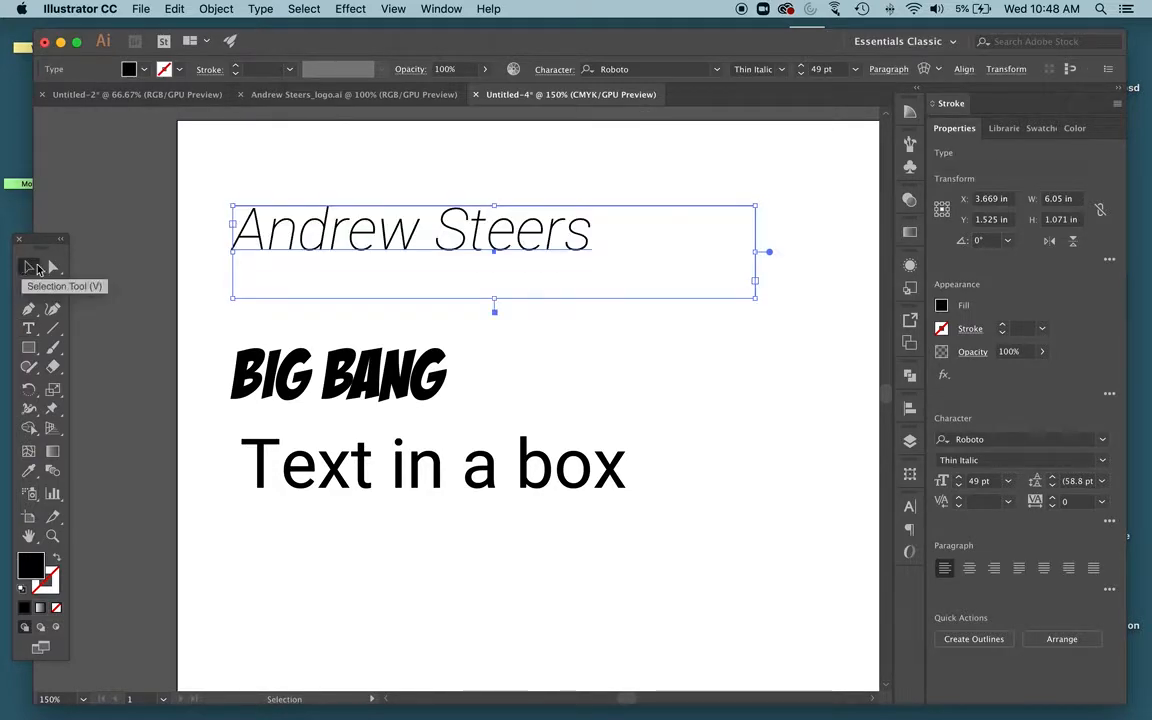
left_click(584, 170)
left_click(476, 242)
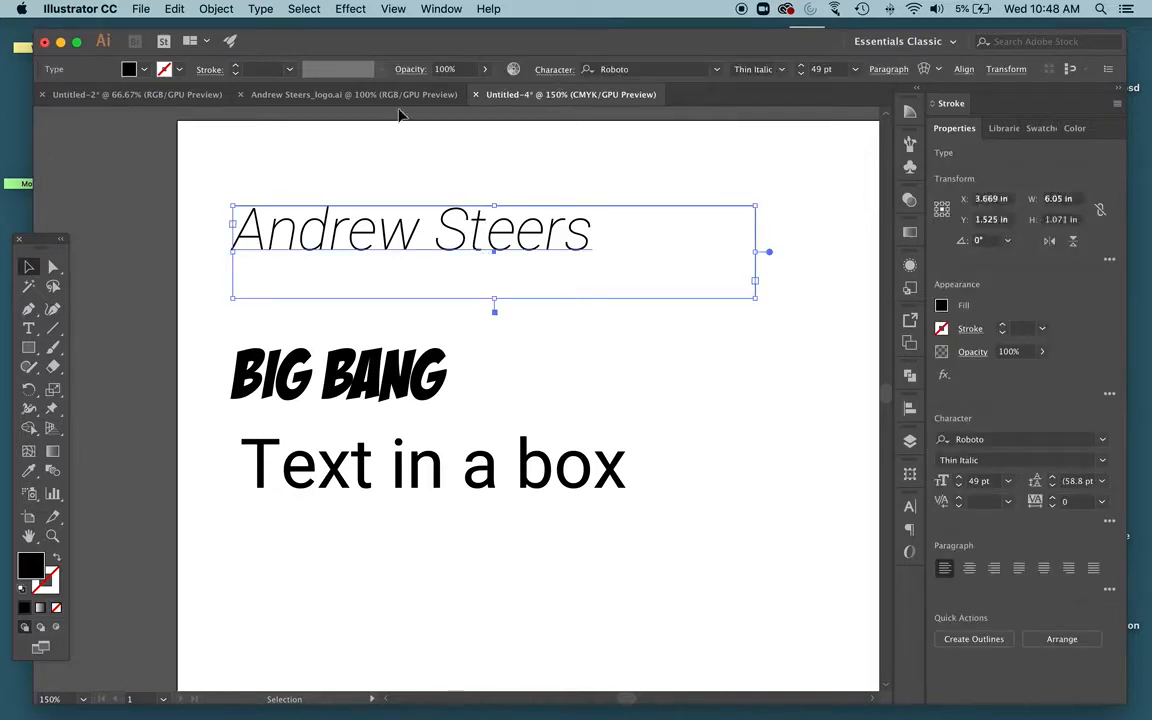
left_click(554, 70)
left_click(554, 70)
left_click(554, 70)
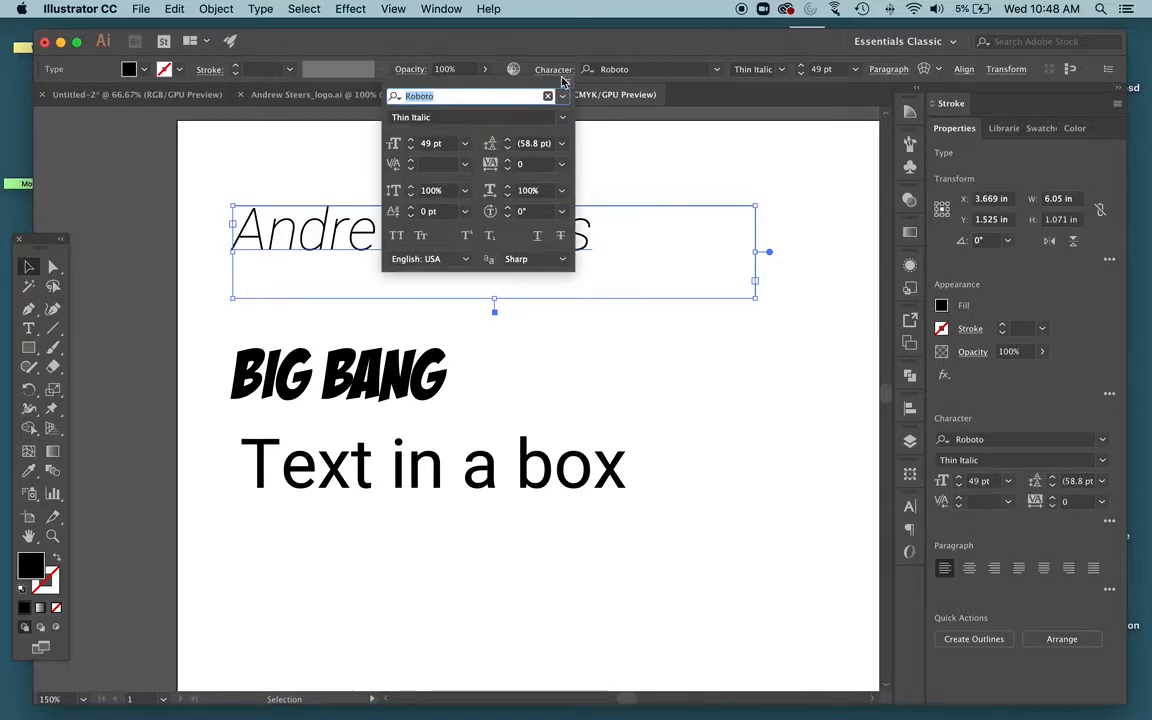
left_click(556, 71)
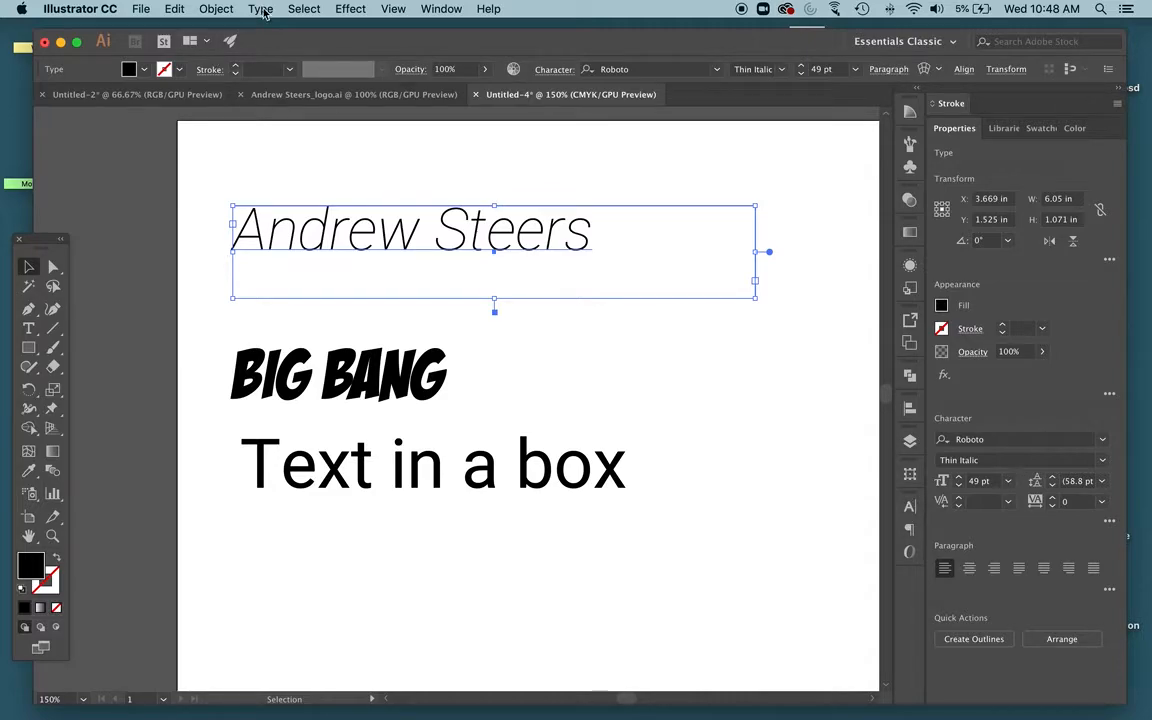
Open the Character panel, place it near the upper left of the canvas, and close the Paragraph/OpenType panel
left_click(456, 8)
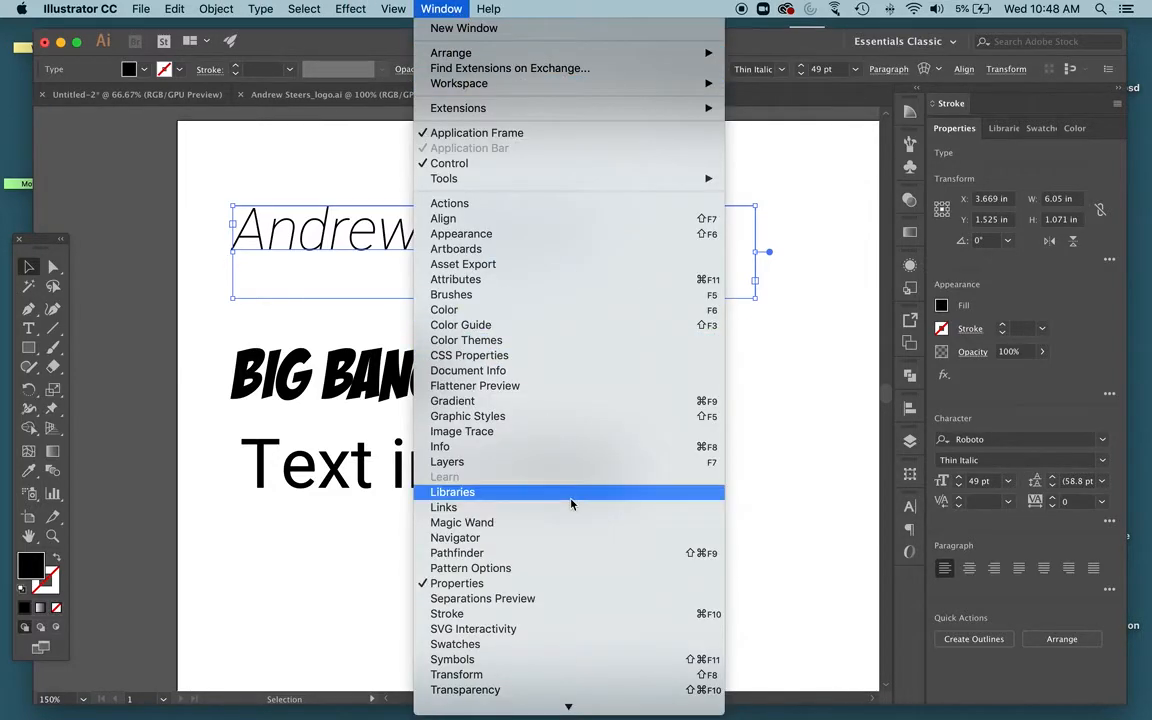
scroll(570, 505, "down", 5)
mouse_move(625, 568)
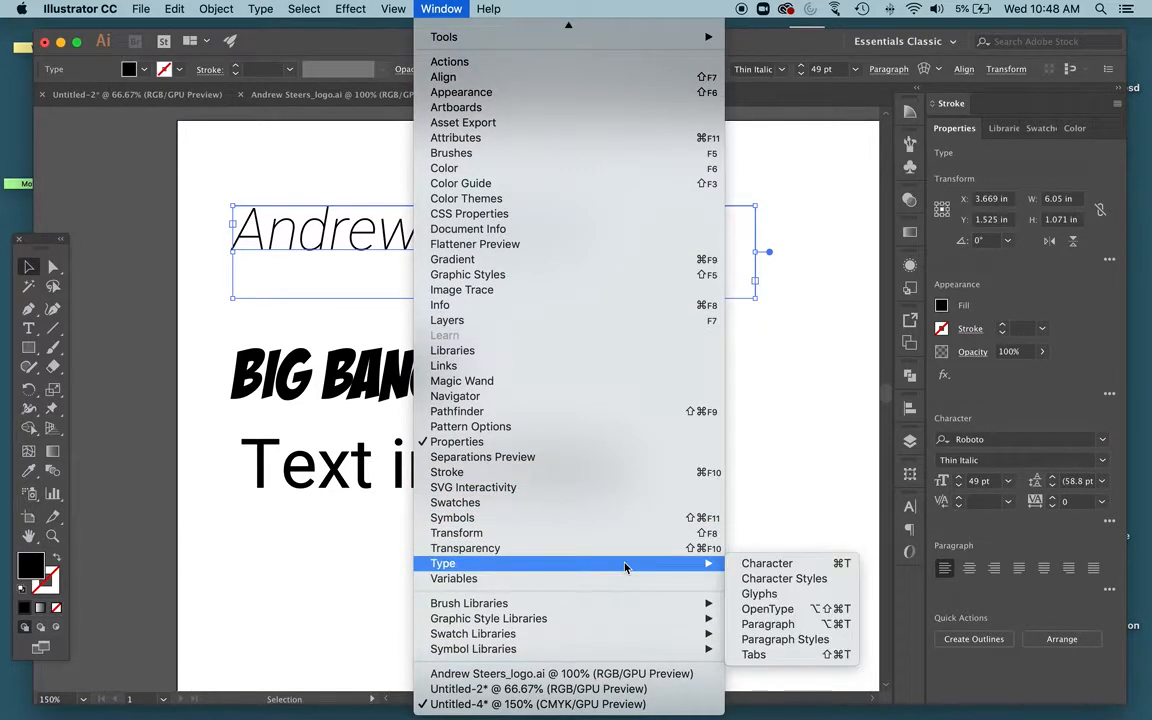
left_click(795, 564)
left_click_drag(732, 499, 80, 160)
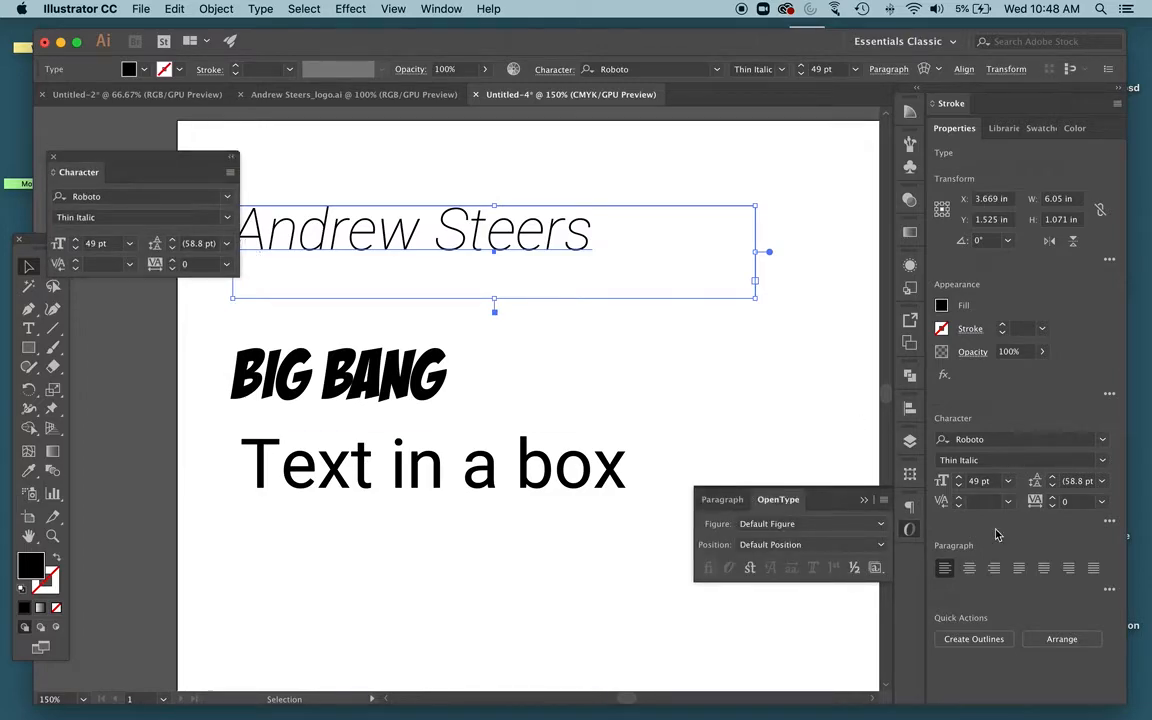
left_click(864, 500)
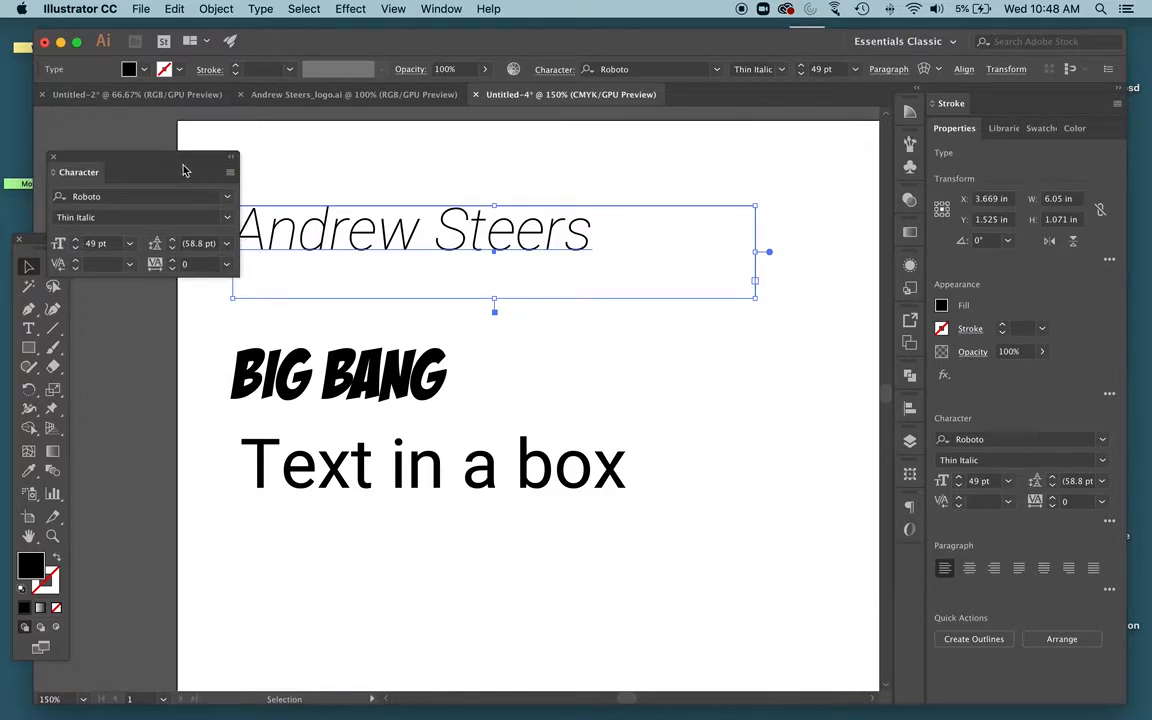
left_click_drag(405, 236, 487, 236)
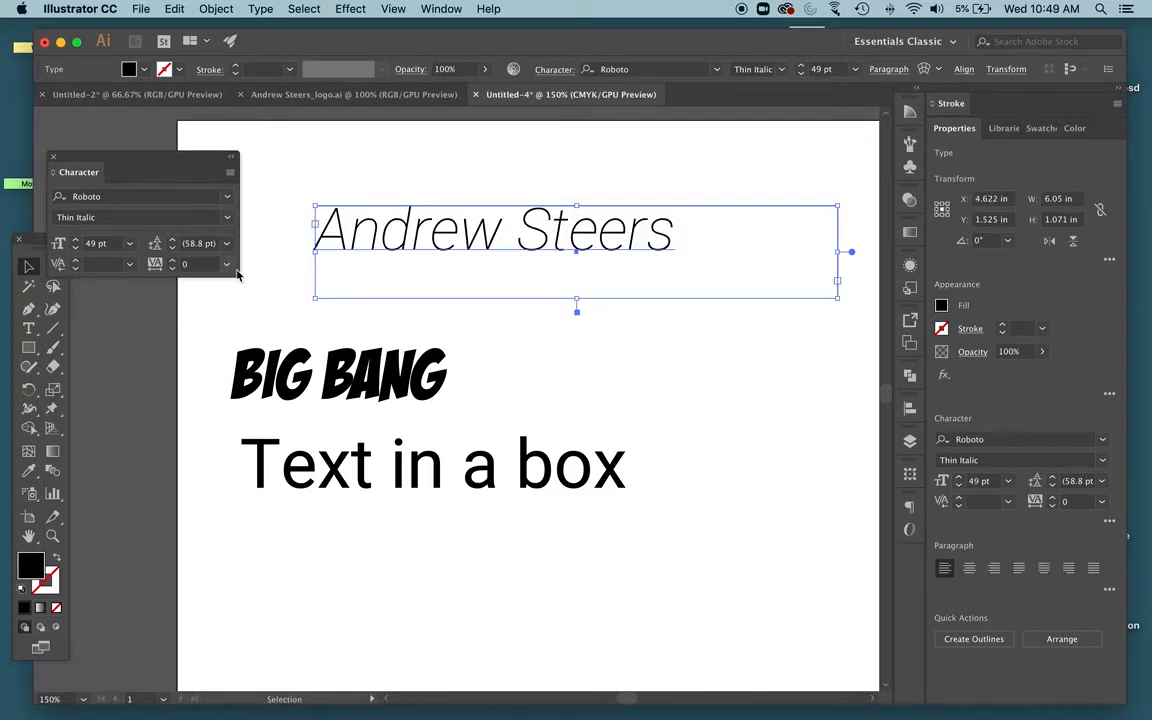
left_click(547, 75)
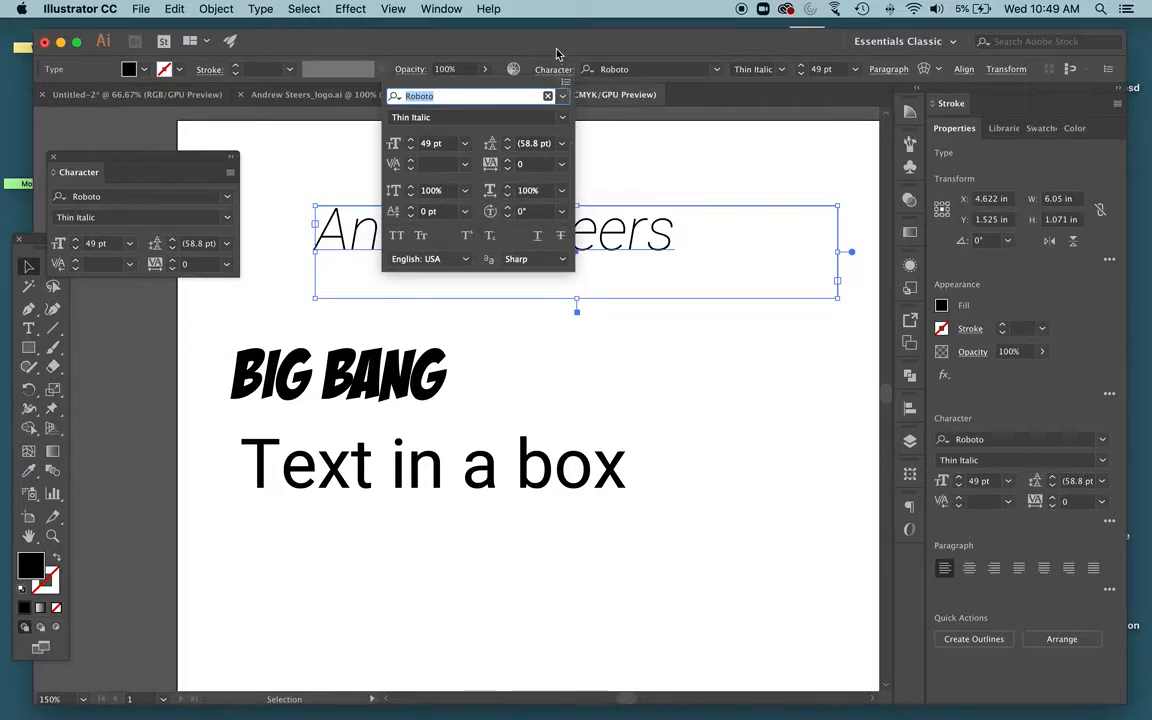
key("Escape")
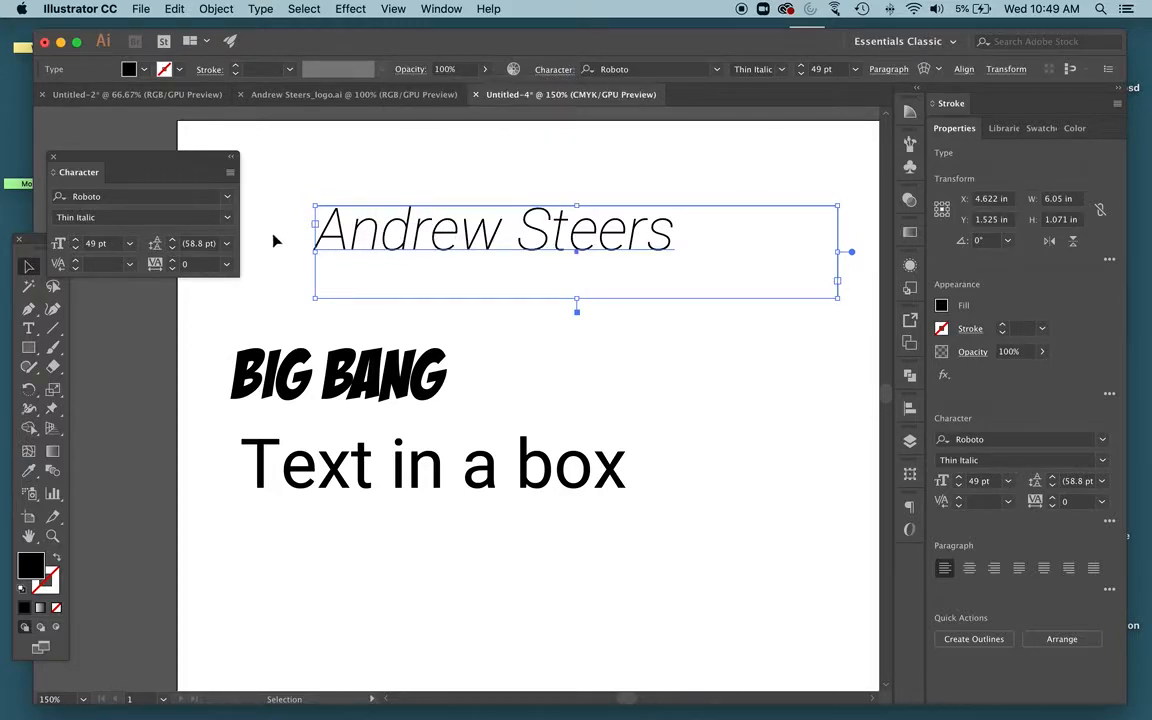
double_click(445, 232)
double_click(445, 232)
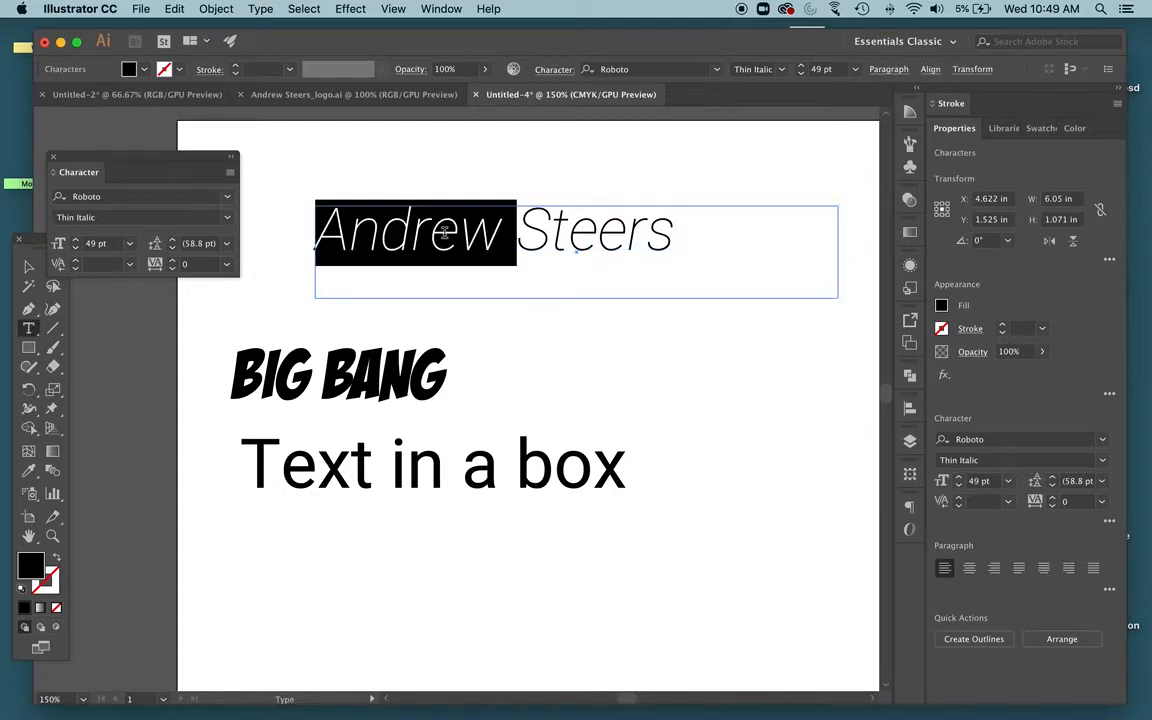
triple_click(443, 232)
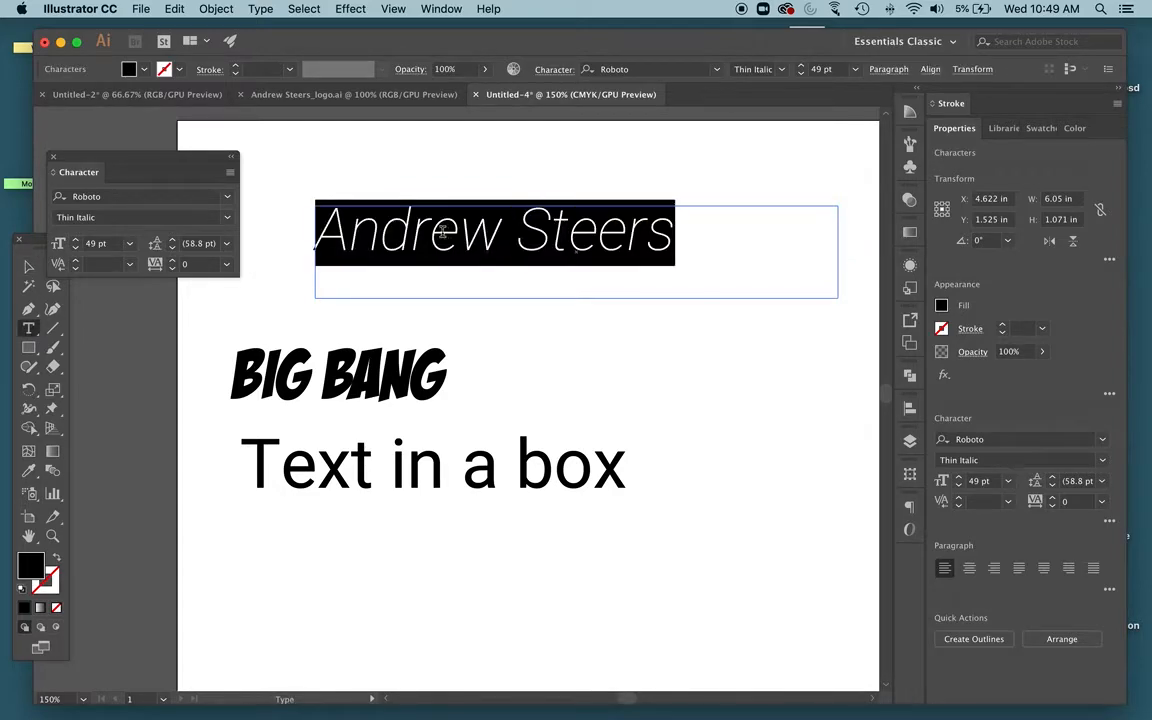
left_click(75, 241)
left_click(75, 241)
left_click(75, 249)
left_click(75, 249)
left_click(75, 249)
left_click(76, 241)
left_click(76, 241)
left_click(76, 241)
left_click(76, 241)
left_click(75, 248)
left_click(75, 248)
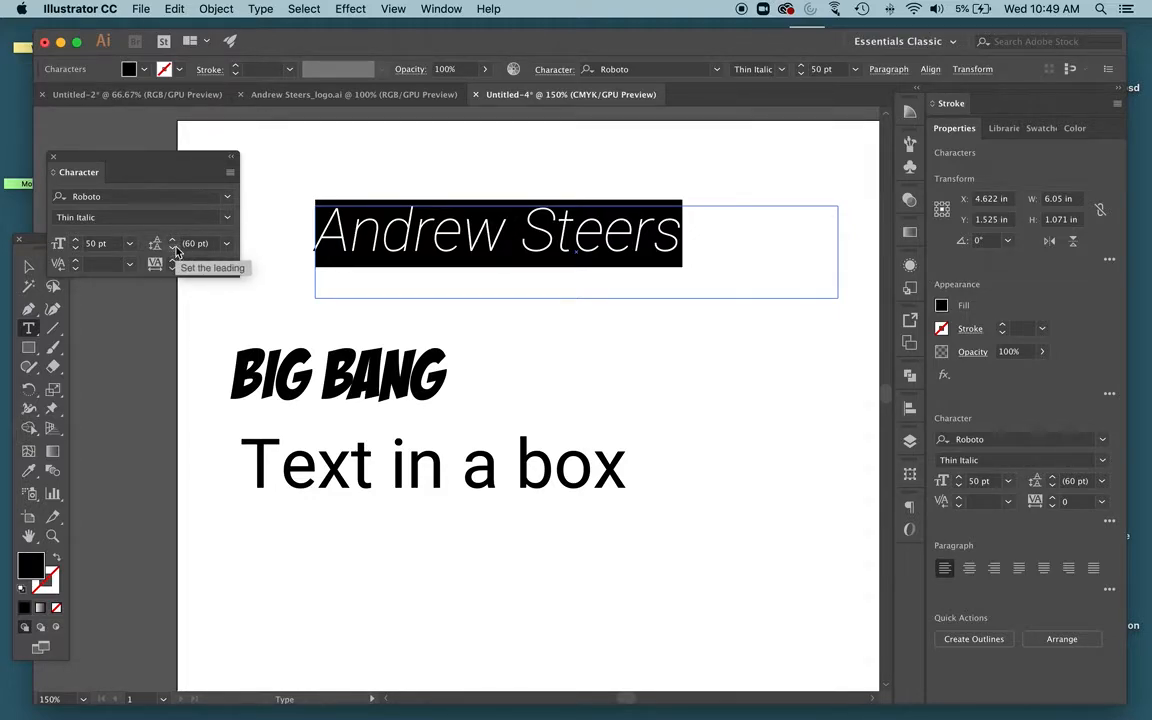
left_click(76, 243)
left_click(76, 243)
left_click(76, 243)
left_click(76, 243)
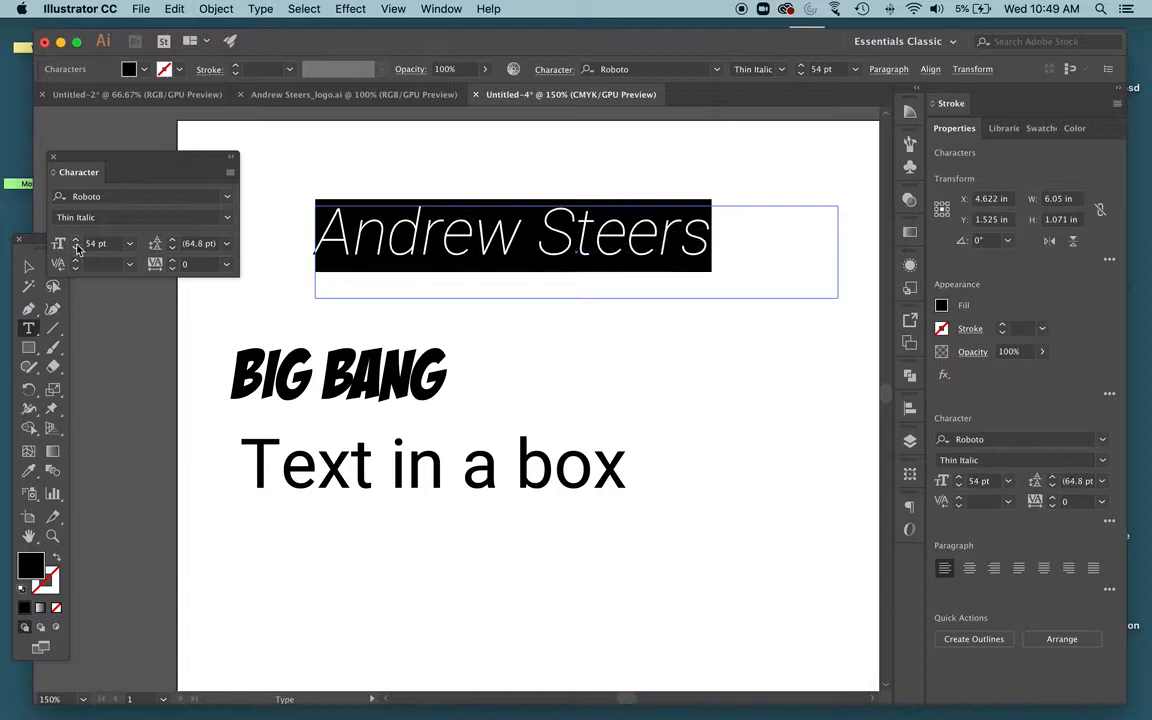
left_click(76, 248)
left_click(76, 248)
left_click(76, 248)
left_click(76, 248)
left_click(76, 248)
left_click(76, 248)
left_click(76, 248)
left_click(76, 248)
left_click(76, 248)
left_click(76, 248)
left_click(76, 248)
left_click(76, 248)
left_click(76, 248)
left_click(76, 248)
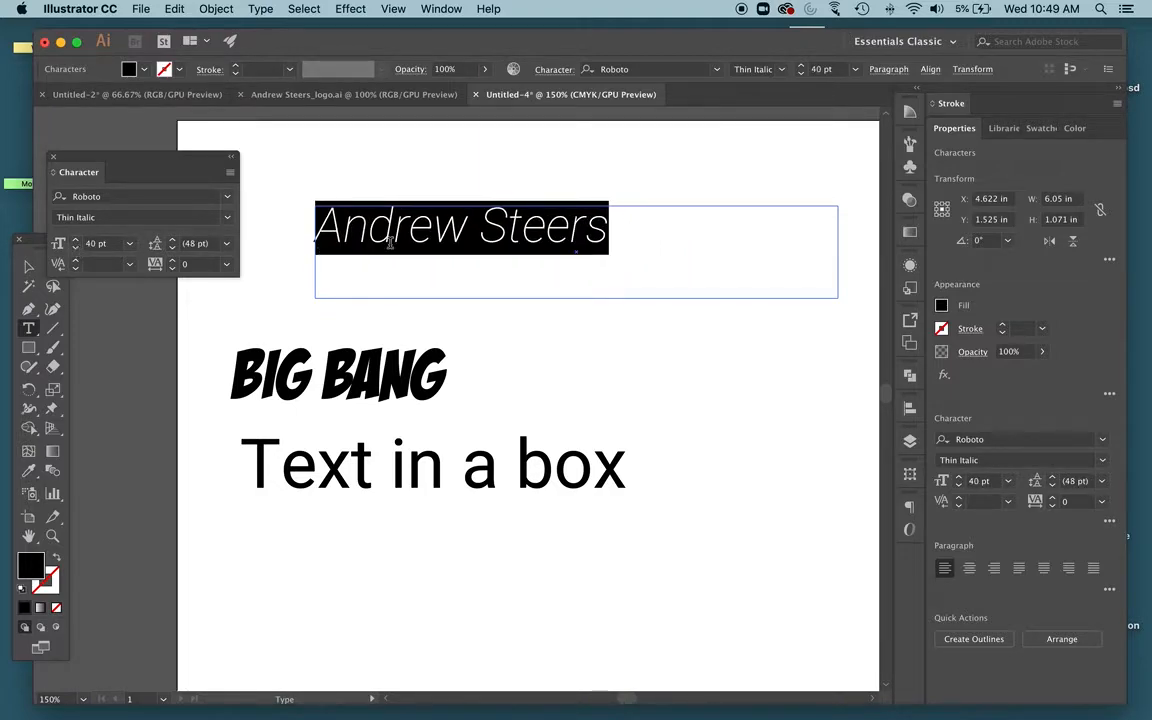
left_click(620, 226)
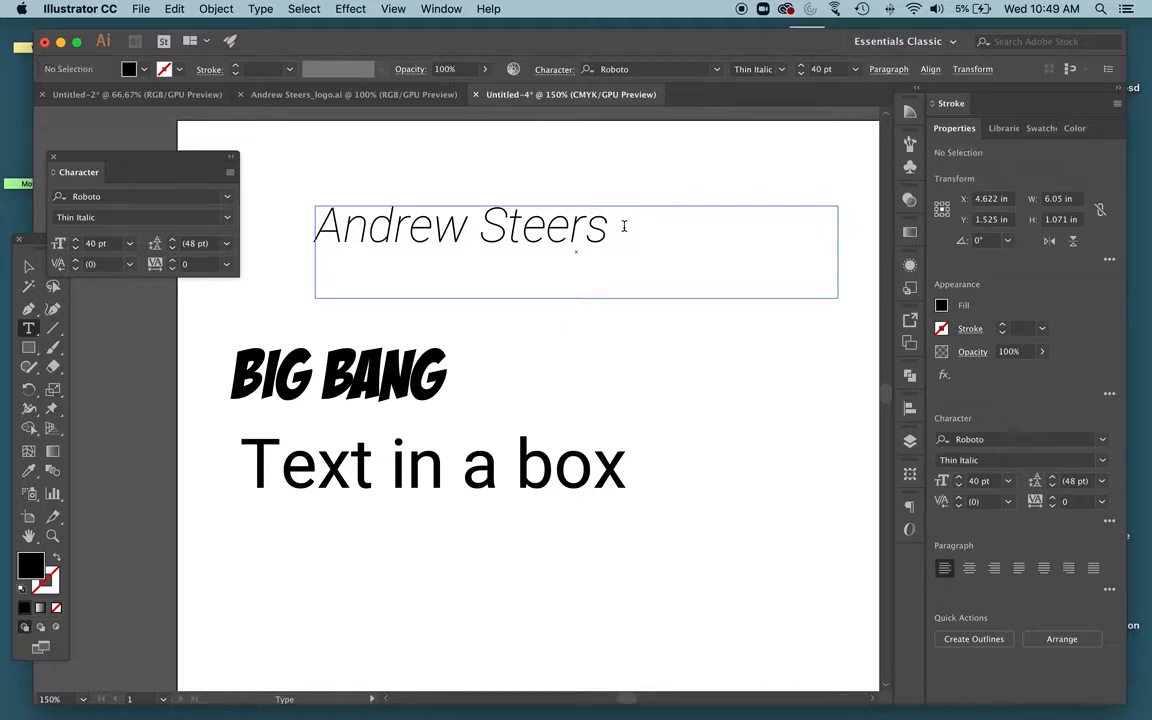
triple_click(542, 245)
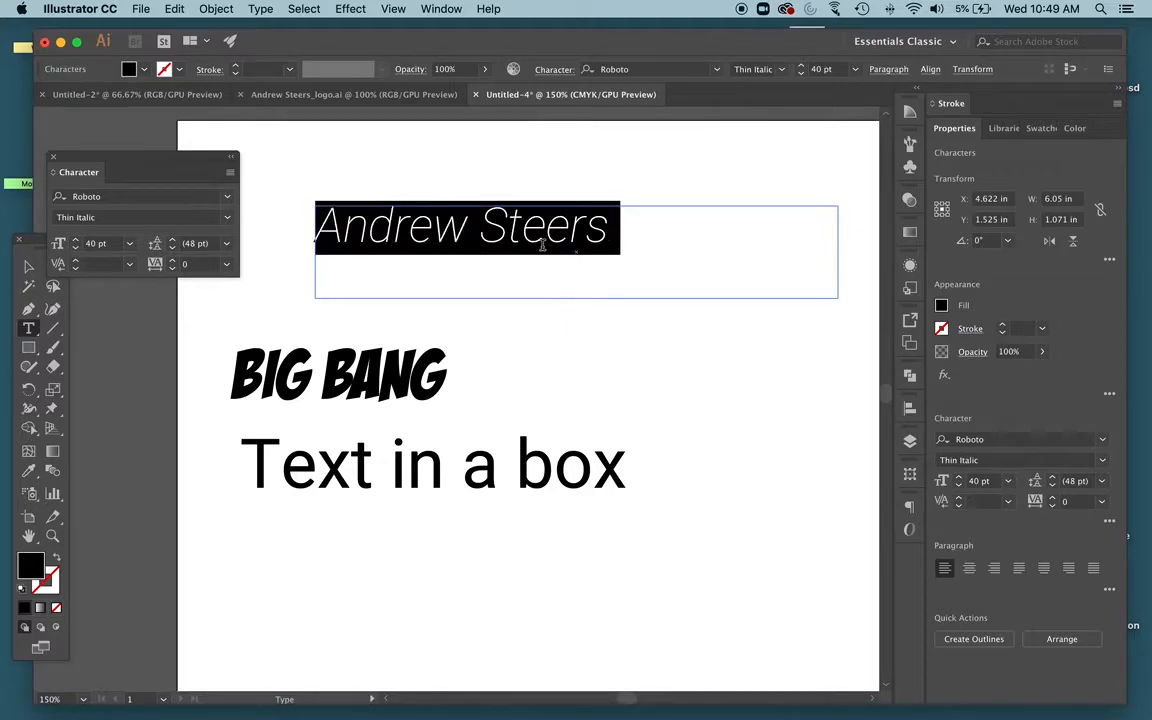
left_click(76, 248)
left_click(76, 248)
left_click(76, 248)
left_click(76, 248)
left_click(76, 248)
left_click(76, 248)
left_click(76, 248)
left_click(572, 224)
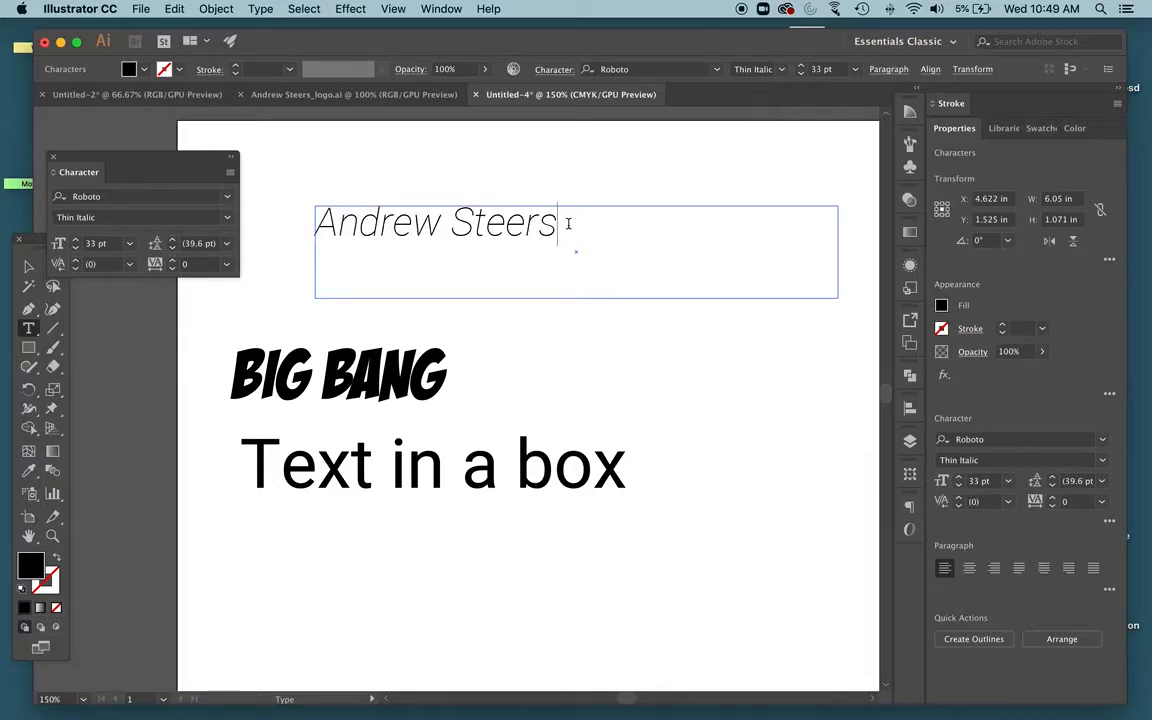
key("Return")
type("Art")
type(" 109")
key("BackSpace")
key("BackSpace")
type("20")
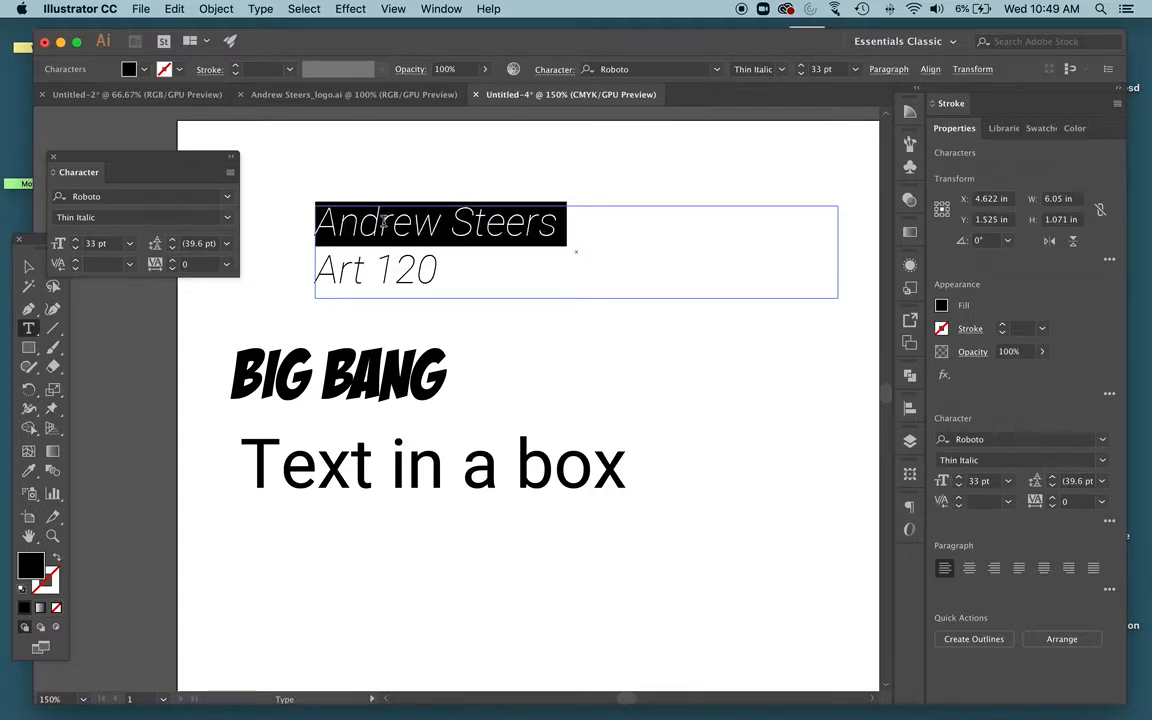
left_click(174, 263)
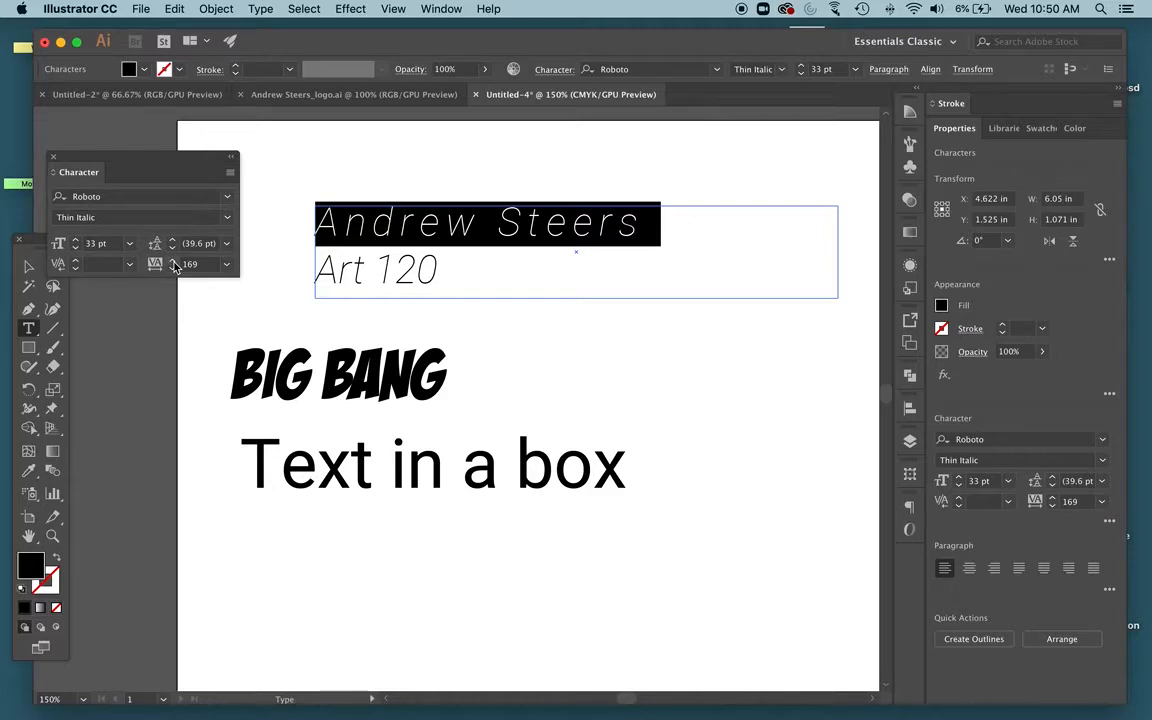
Replace the Art 120 line with the text Art and Design
triple_click(389, 271)
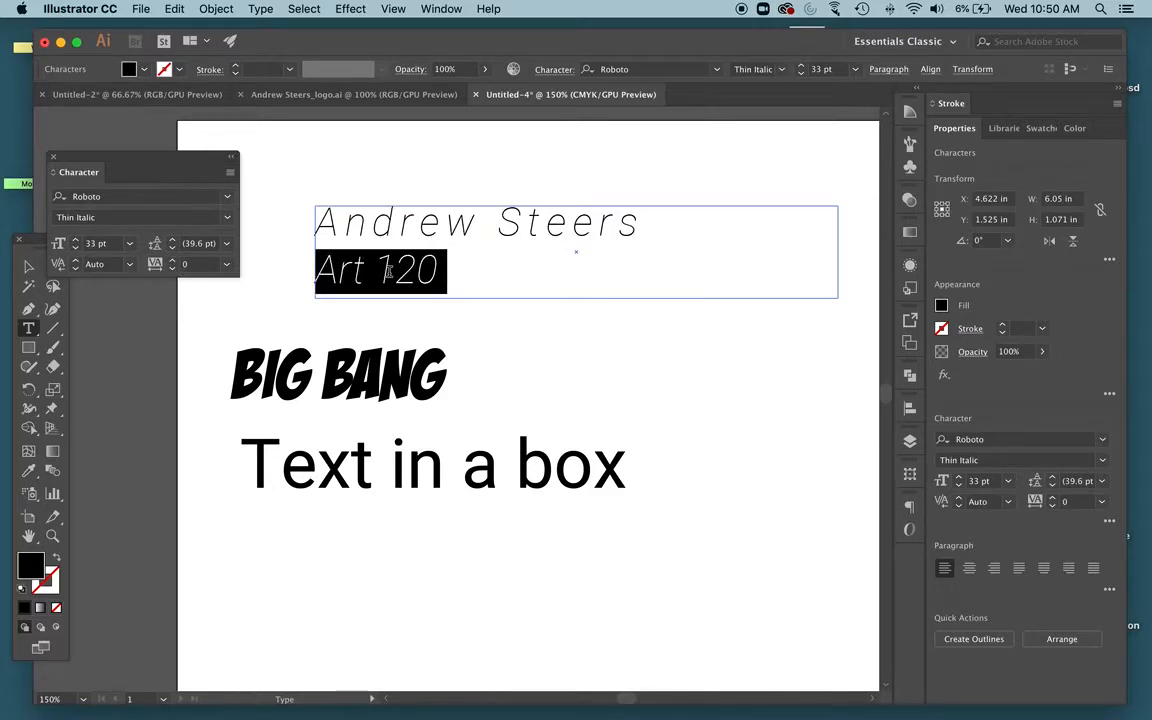
type("Art and Des")
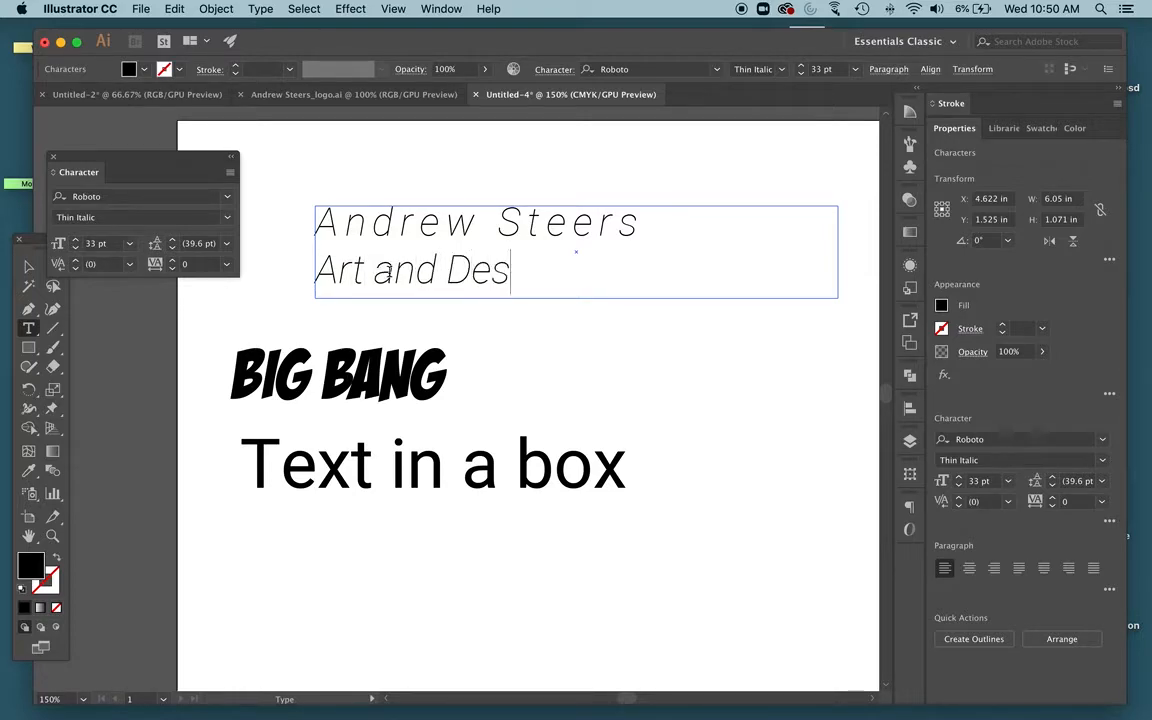
type("ign")
Select the Art and Design line and set its tracking to -25
triple_click(391, 280)
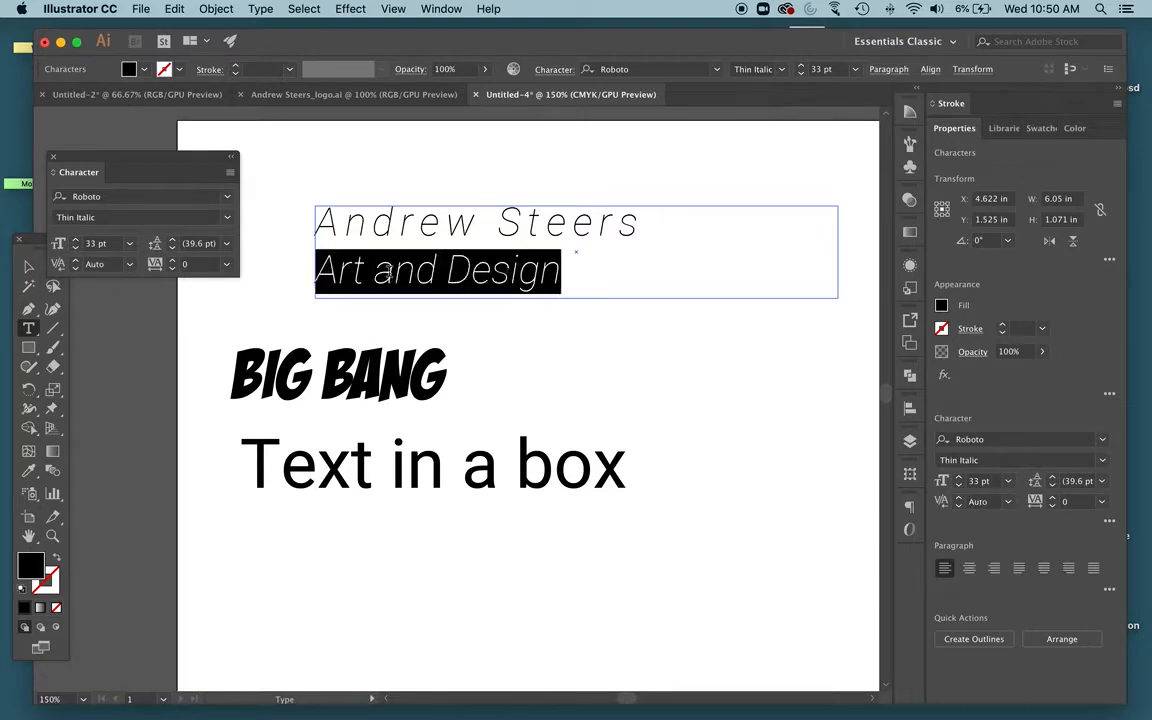
left_click(172, 268)
left_click(172, 268)
left_click(172, 268)
left_click(172, 268)
left_click(172, 268)
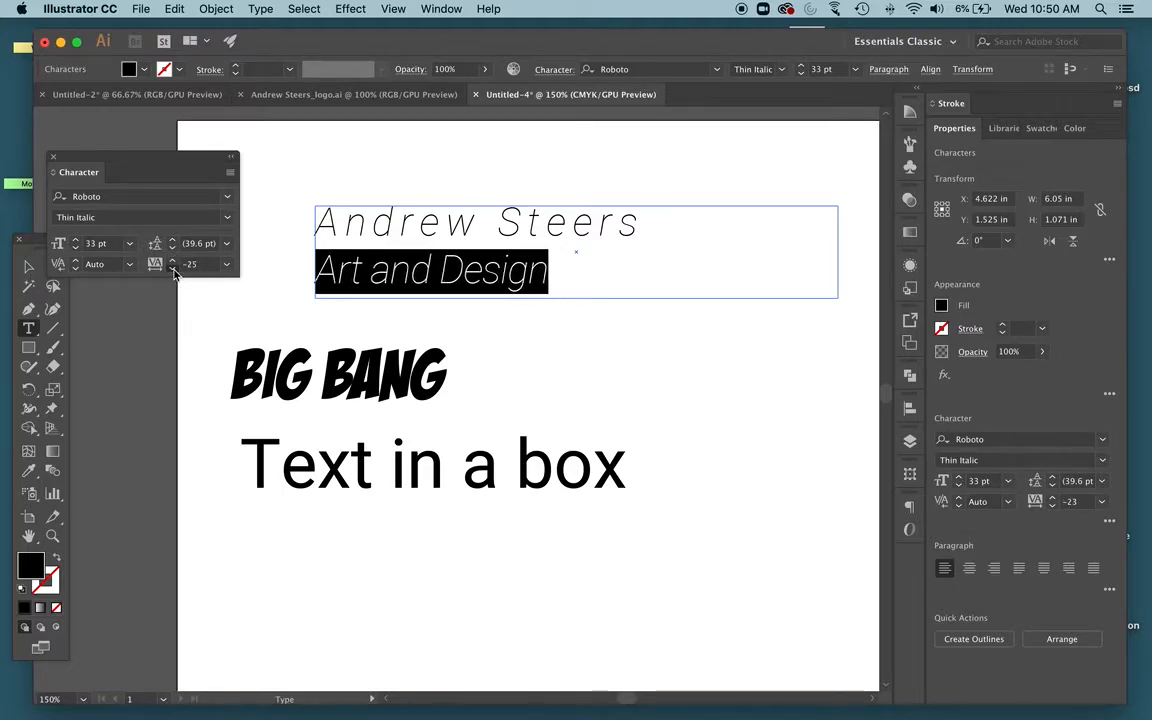
left_click_drag(316, 222, 660, 225)
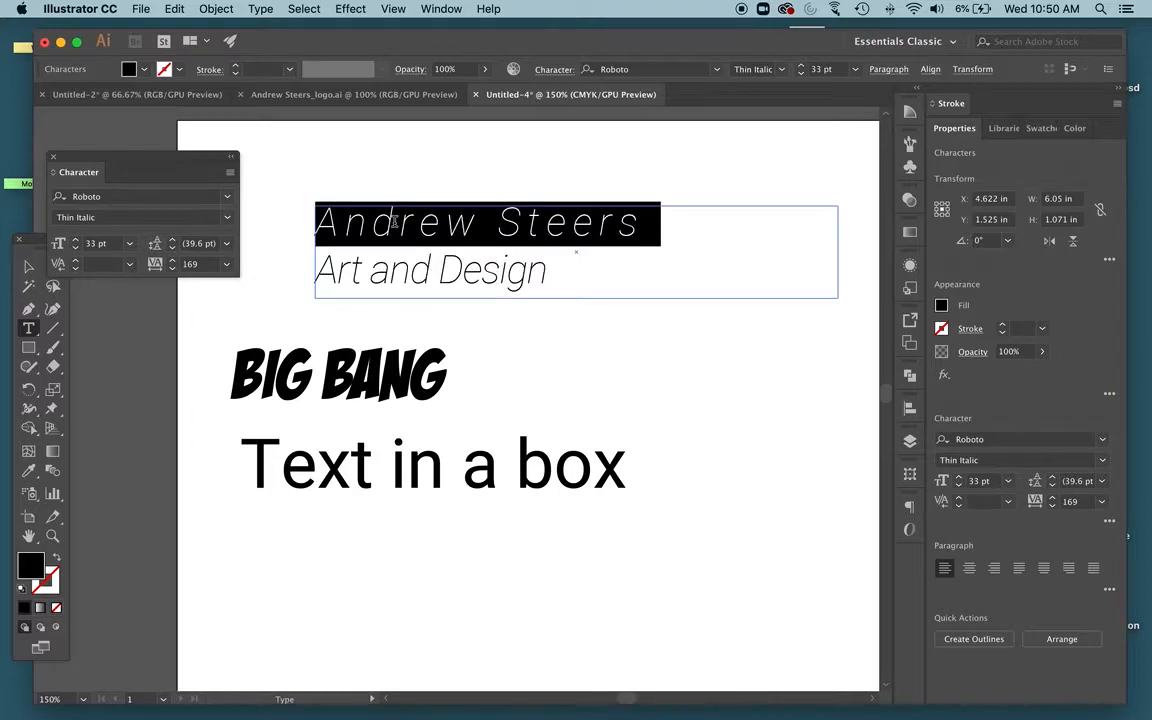
left_click(759, 75)
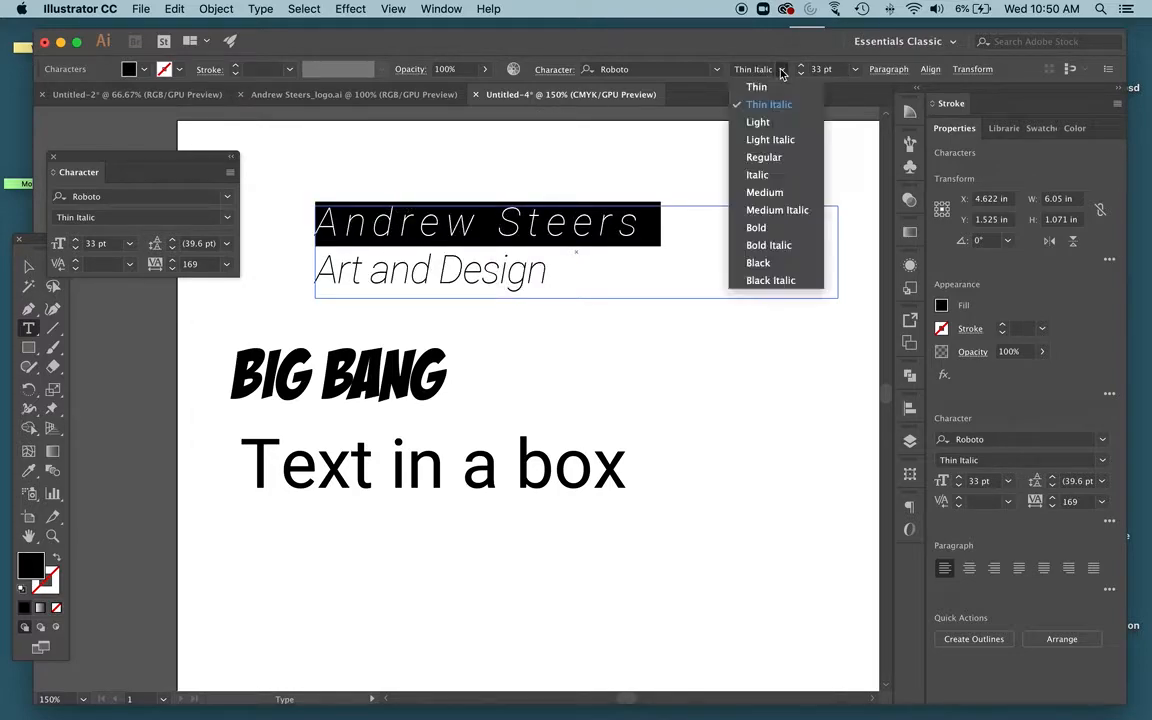
left_click(782, 230)
left_click(174, 260)
left_click(174, 260)
left_click(174, 260)
left_click(174, 260)
left_click(174, 260)
left_click(174, 260)
left_click(174, 260)
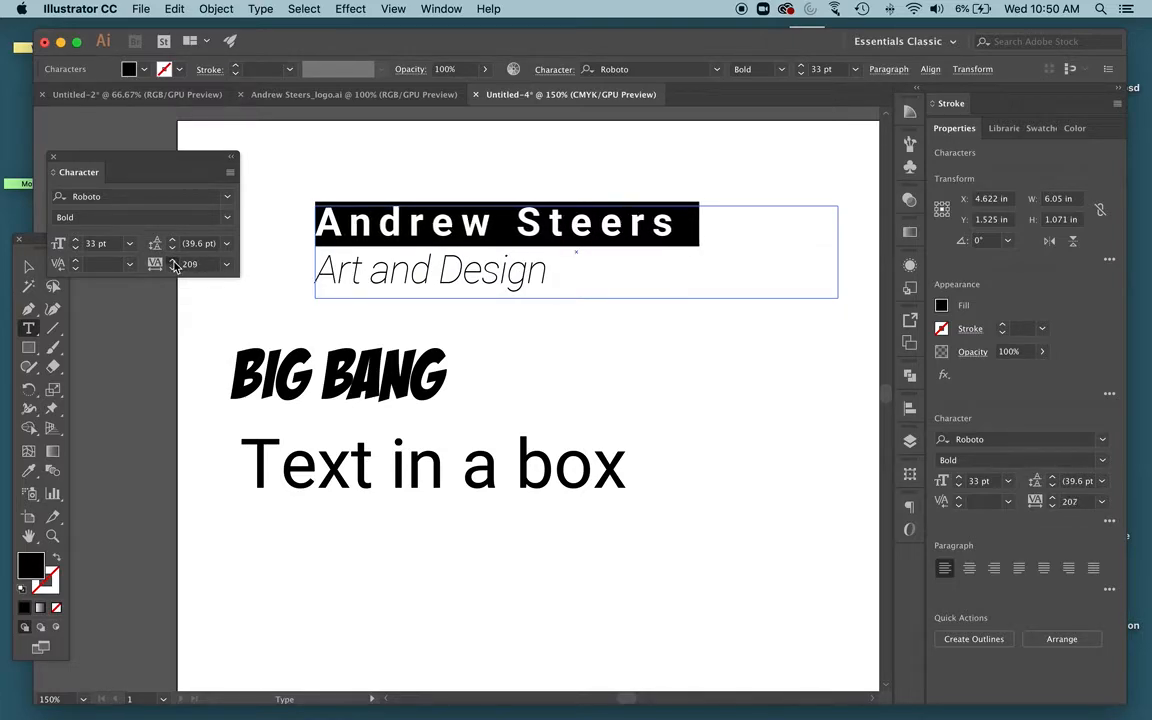
Select the Art and Design line, set its font size to 21 pt, and deselect
triple_click(370, 265)
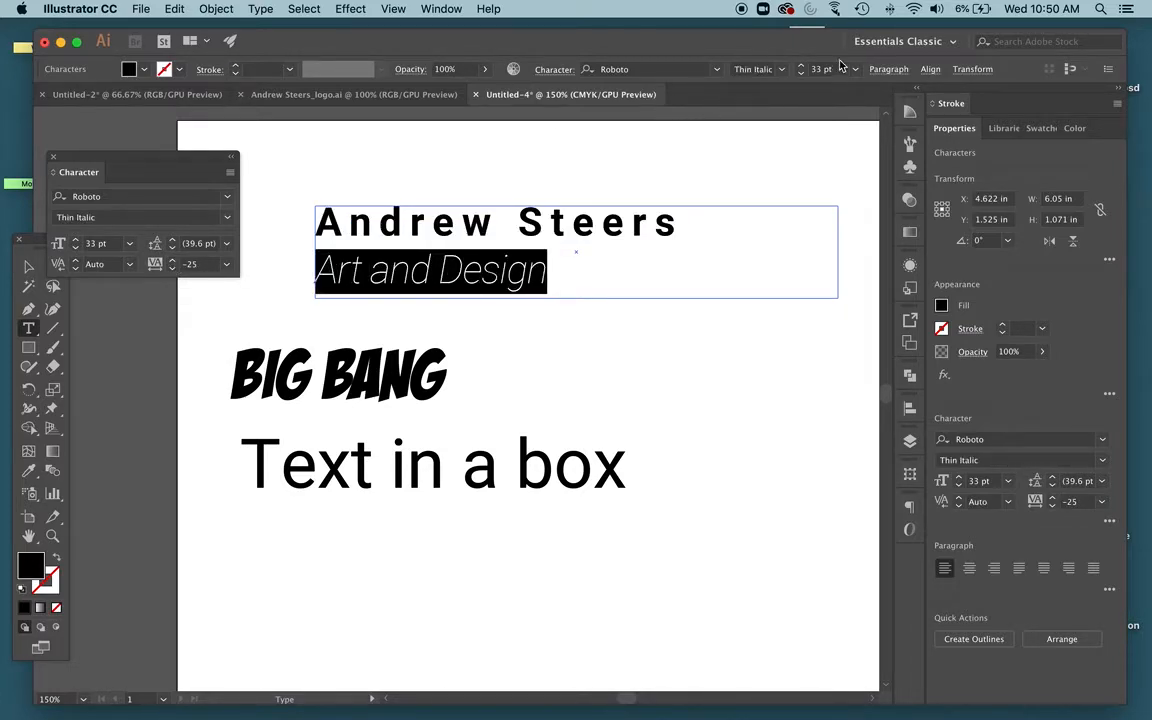
left_click(801, 73)
left_click(801, 73)
left_click(801, 73)
left_click(801, 73)
left_click(801, 73)
left_click(801, 73)
left_click(801, 73)
left_click(801, 73)
left_click(803, 75)
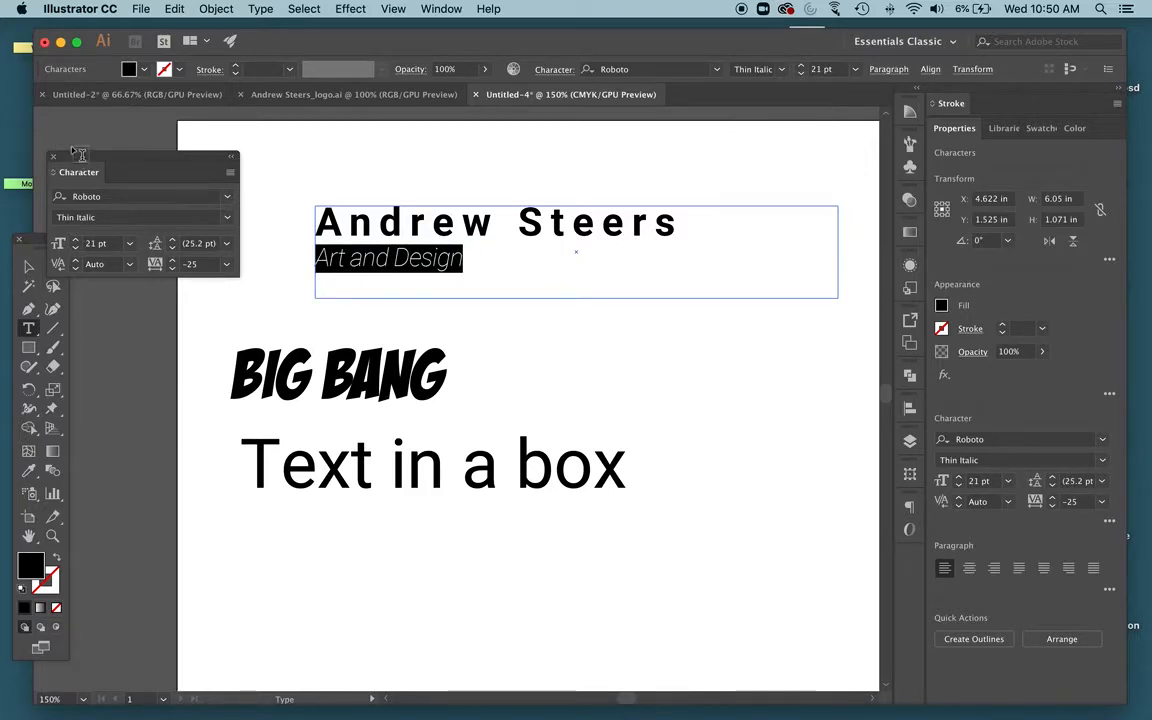
key("Escape")
left_click(283, 144)
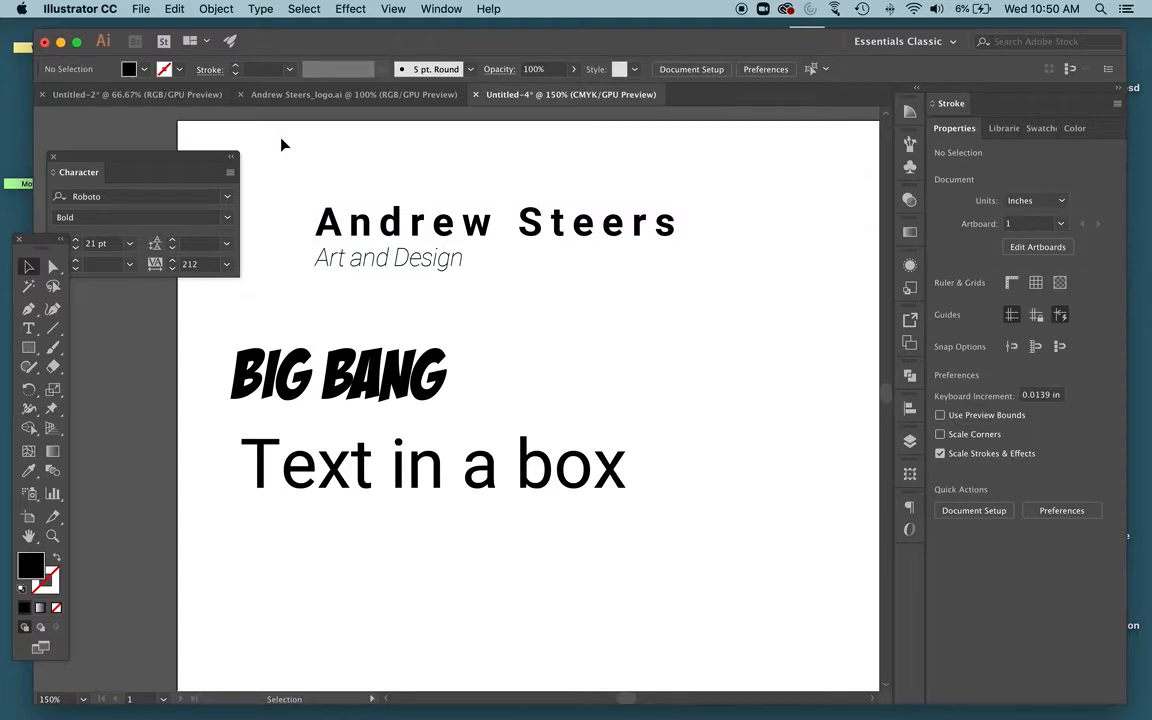
Move the BIG BANG text up to sit just below the Art and Design line
left_click(576, 249)
left_click(345, 380)
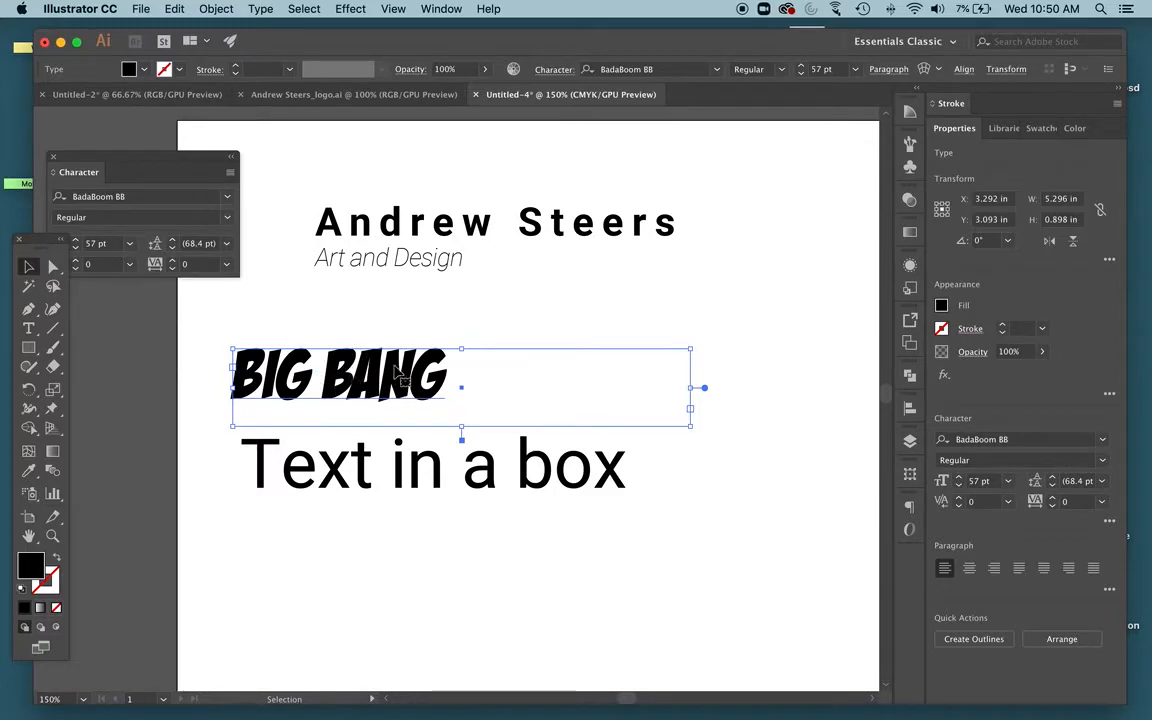
left_click_drag(370, 383, 434, 327)
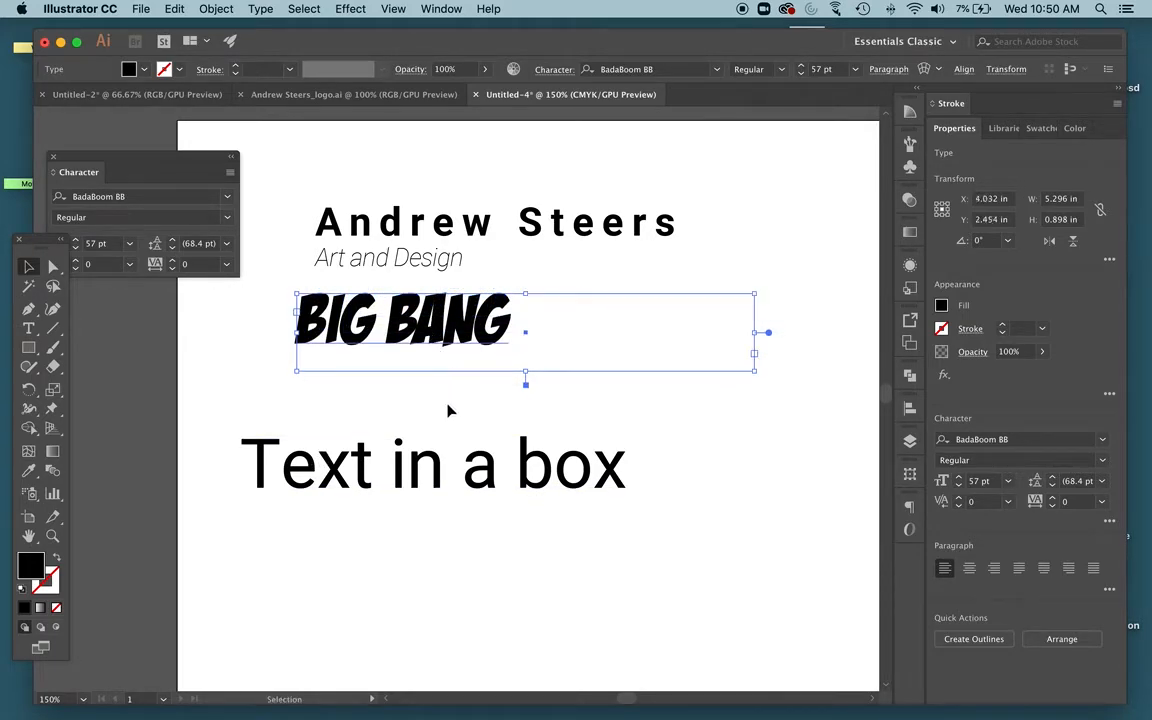
double_click(444, 320)
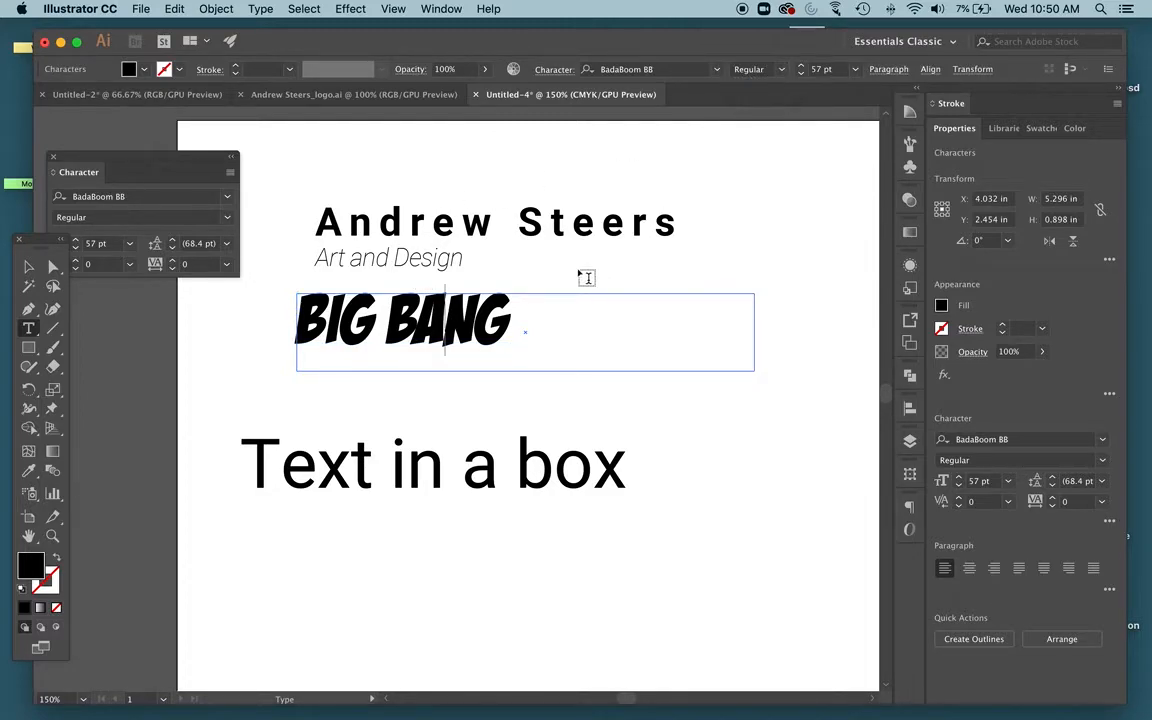
left_click(29, 266)
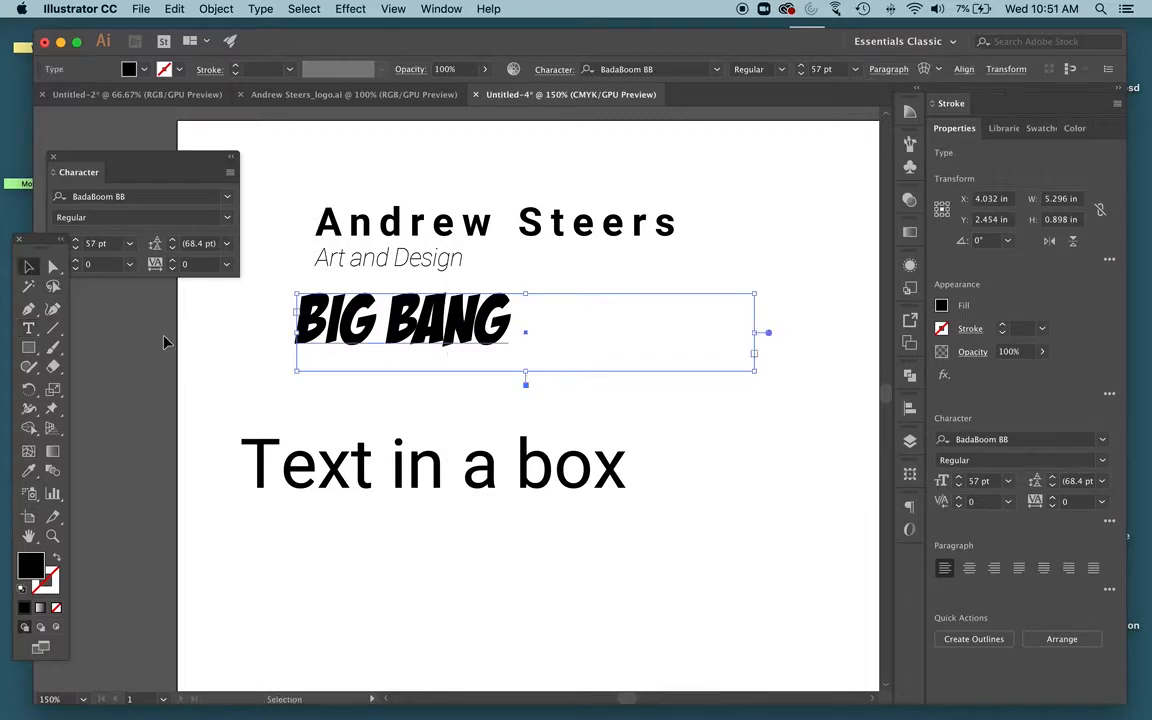
left_click(149, 302)
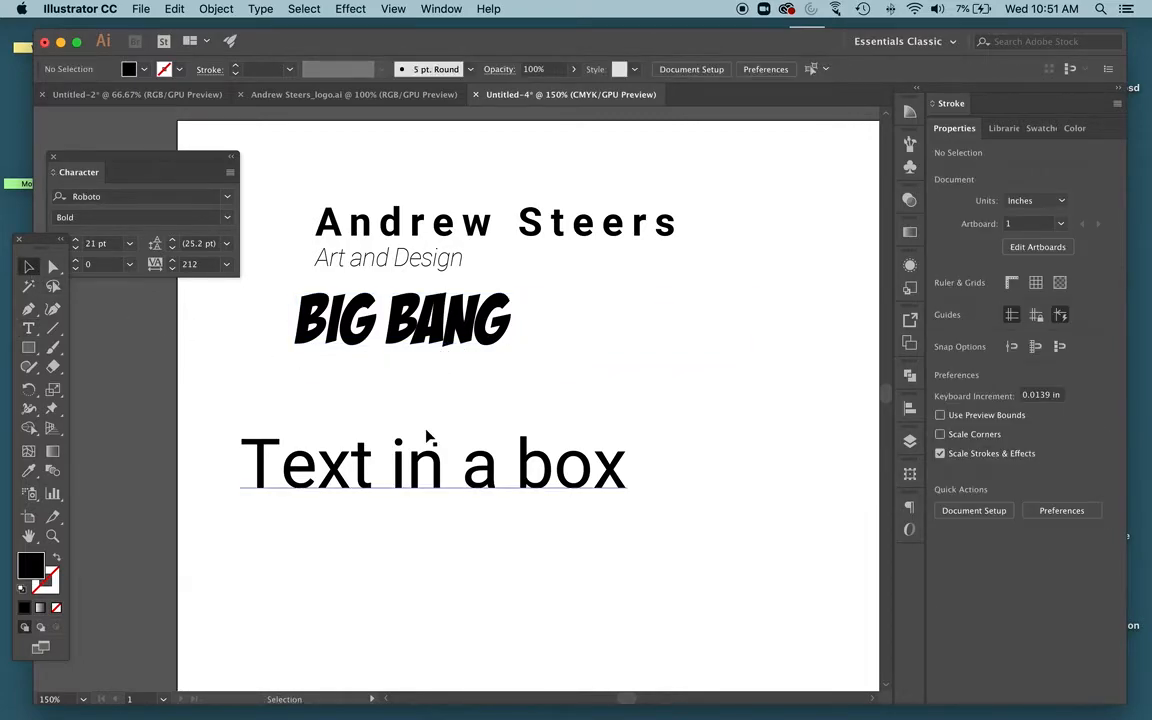
Select the BIG BANG text with the Type tool and set its tracking to 13
left_click(443, 320)
double_click(443, 320)
triple_click(443, 320)
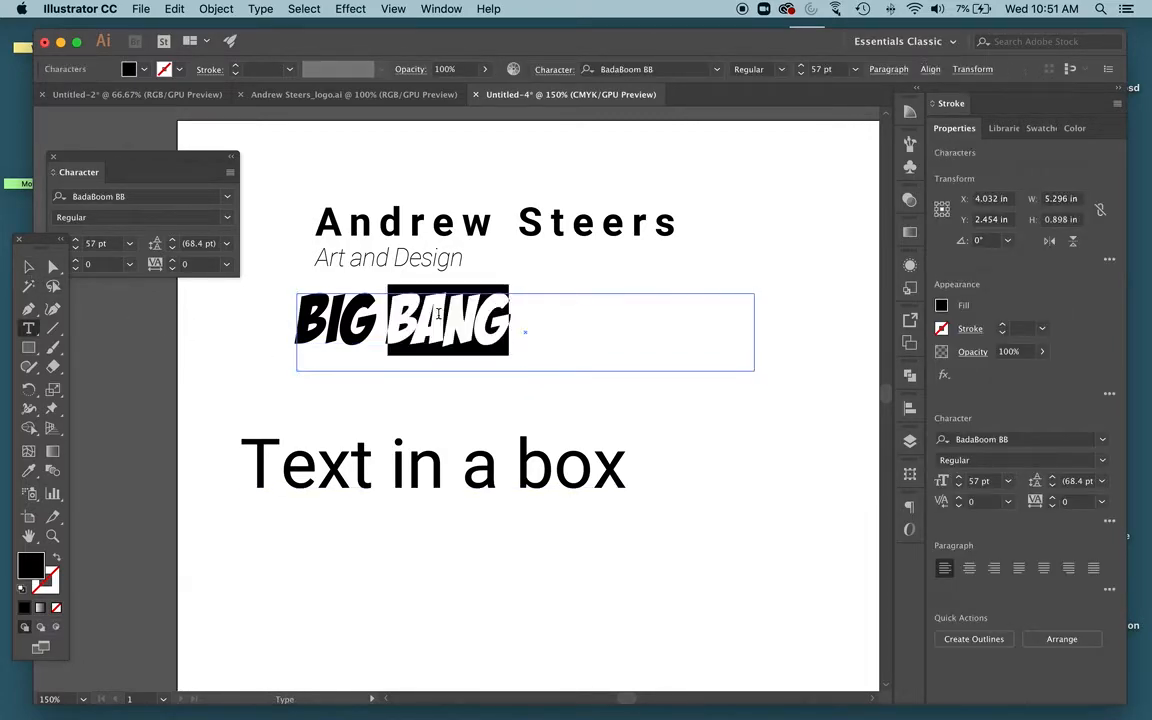
left_click_drag(174, 158, 234, 134)
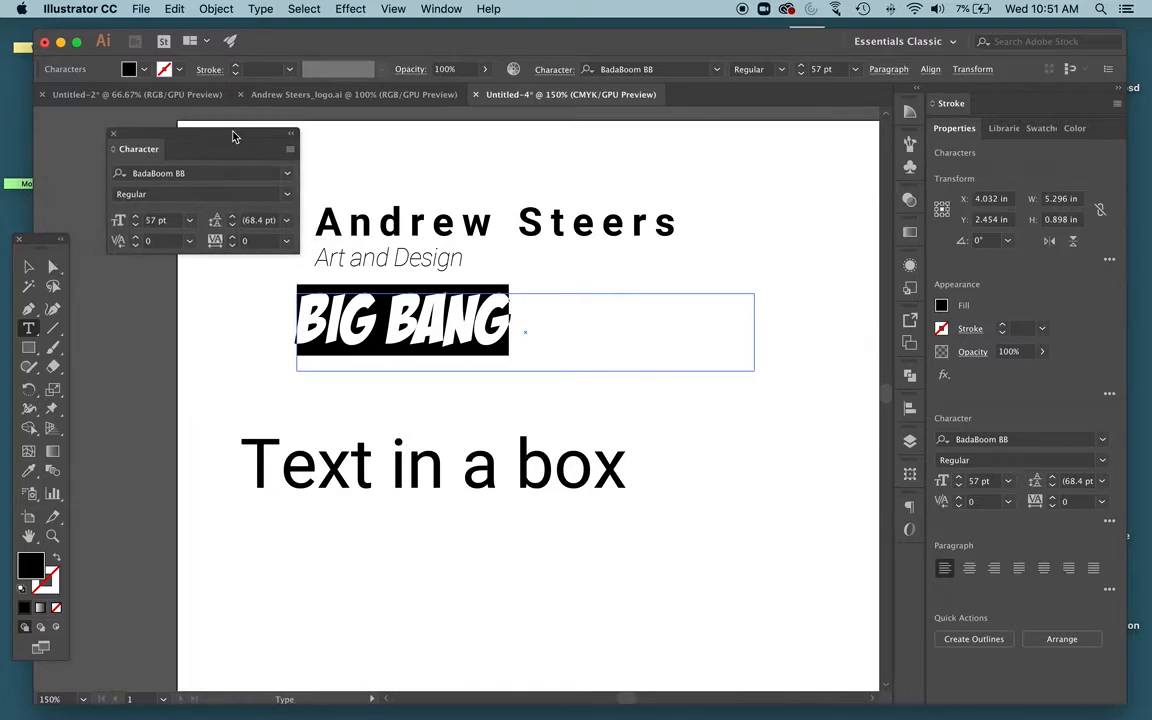
left_click(233, 238)
left_click(233, 238)
left_click(233, 238)
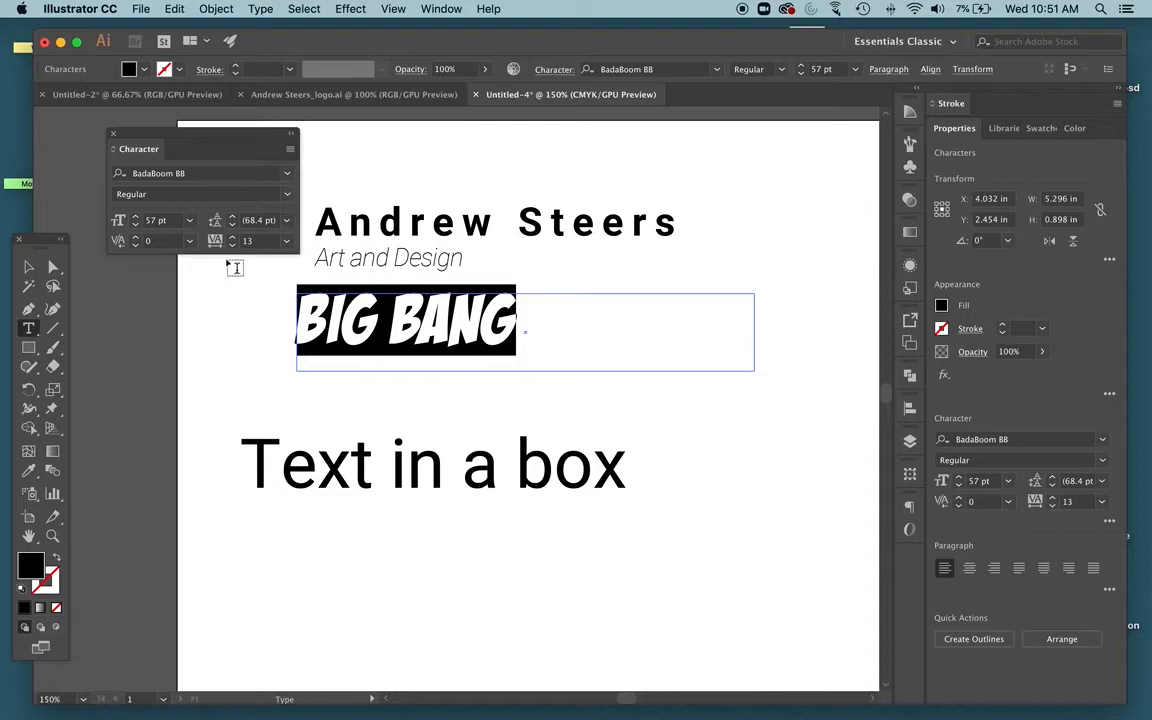
Increase the BIG BANG text's tracking to 67
left_click(233, 238)
left_click(233, 238)
left_click(233, 238)
left_click(233, 238)
left_click(233, 238)
left_click(233, 238)
left_click(233, 238)
left_click(233, 238)
left_click(233, 238)
left_click(233, 238)
left_click(233, 238)
left_click(233, 238)
left_click(233, 238)
left_click(233, 238)
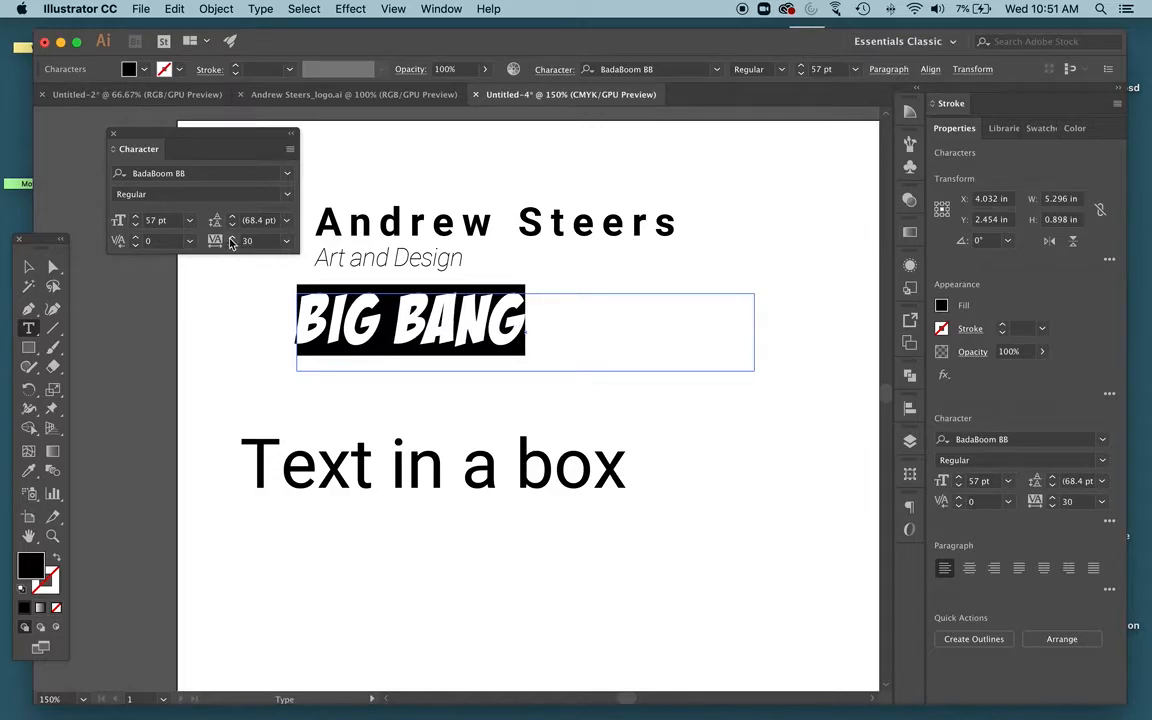
left_click(456, 336)
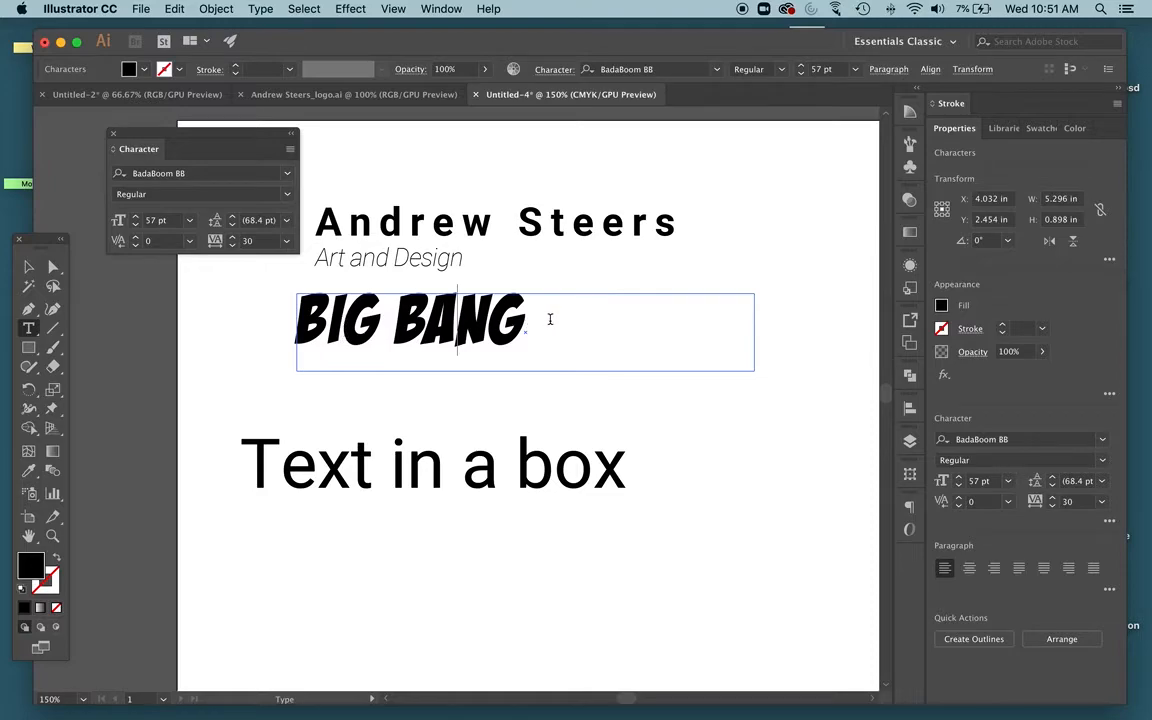
left_click_drag(535, 320, 233, 241)
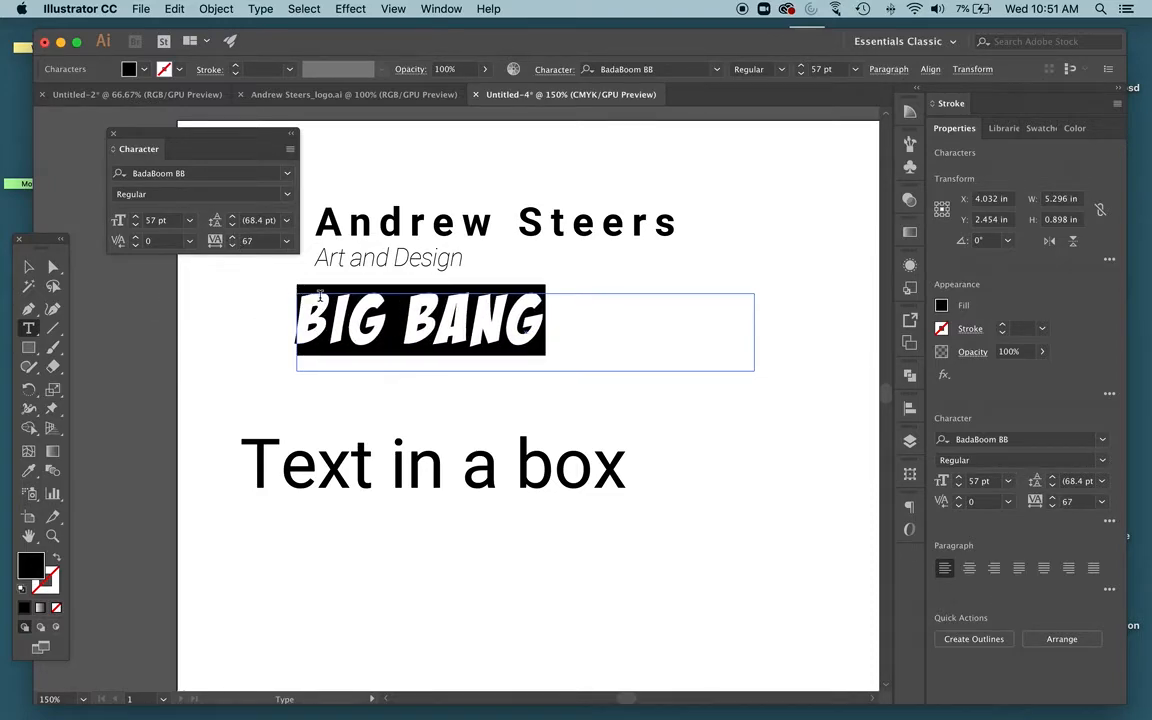
Place the cursor between the I and G of BIG BANG and set the kerning there to -53
left_click(297, 271)
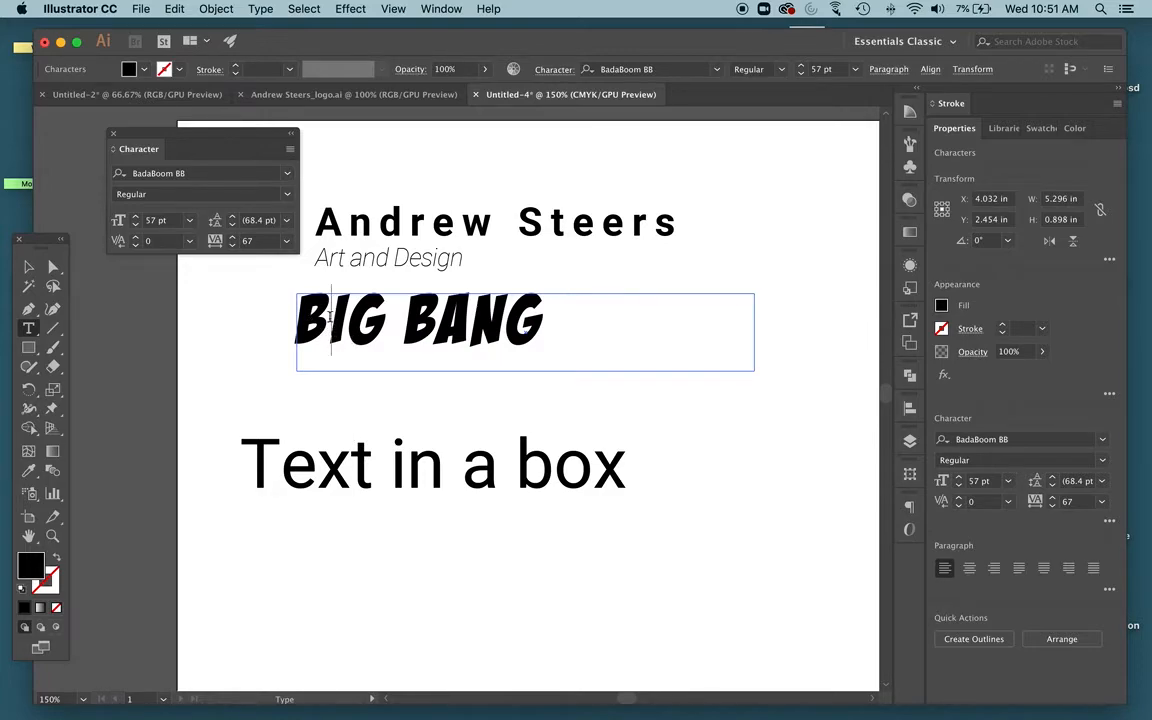
key("Right")
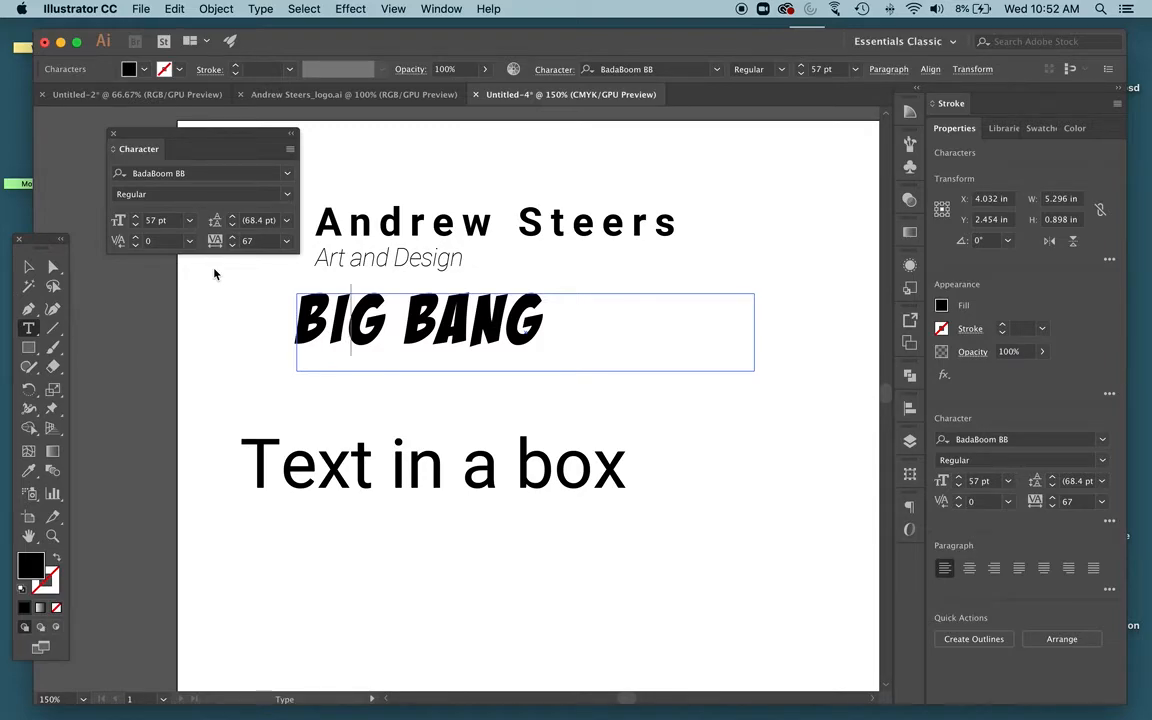
left_click(138, 247)
left_click(138, 247)
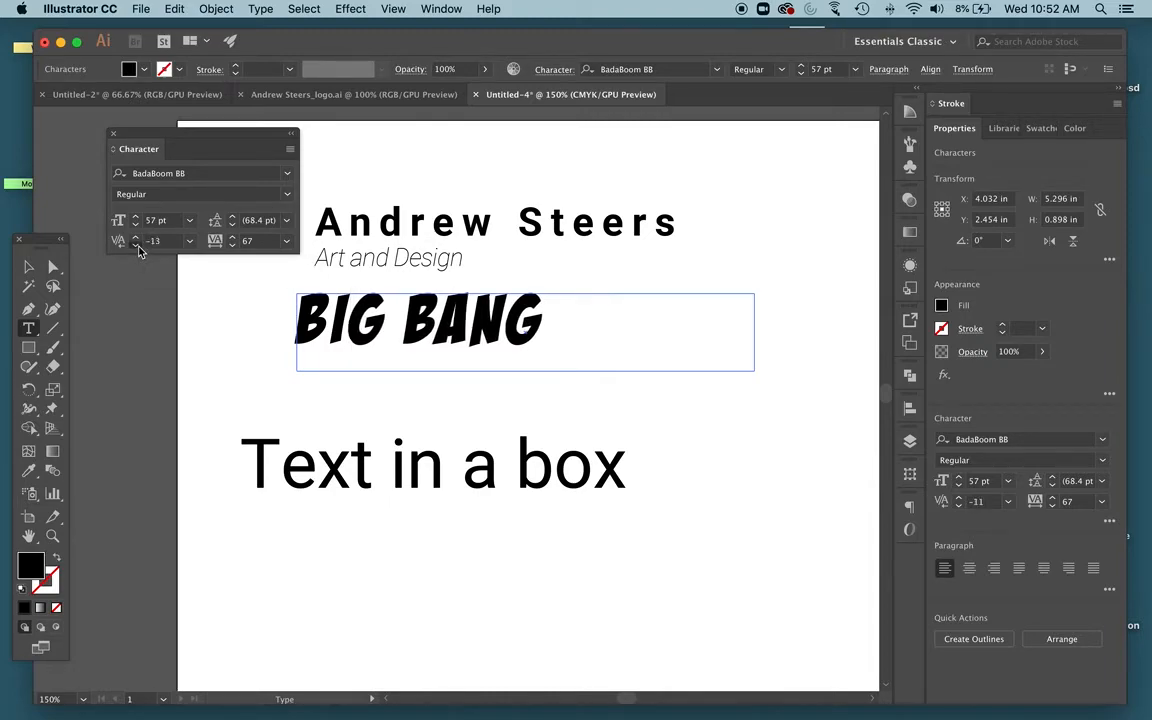
left_click(138, 247)
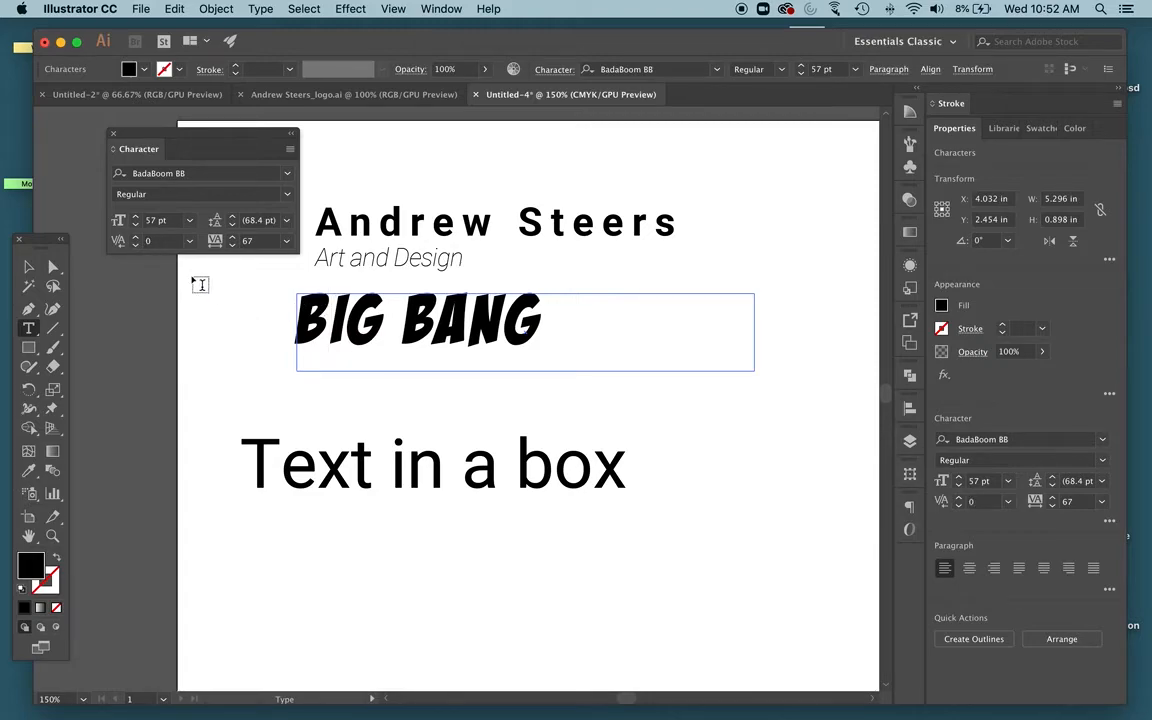
left_click_drag(137, 248, 137, 248)
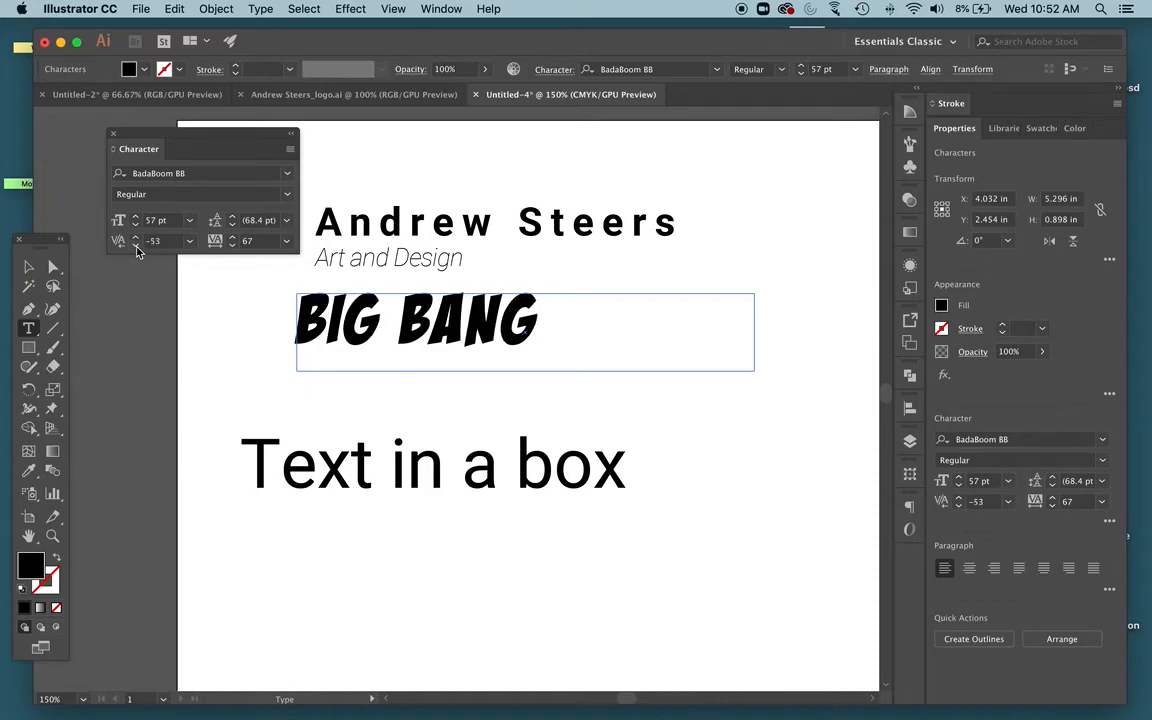
left_click_drag(133, 247, 133, 247)
key("Escape")
left_click(126, 309)
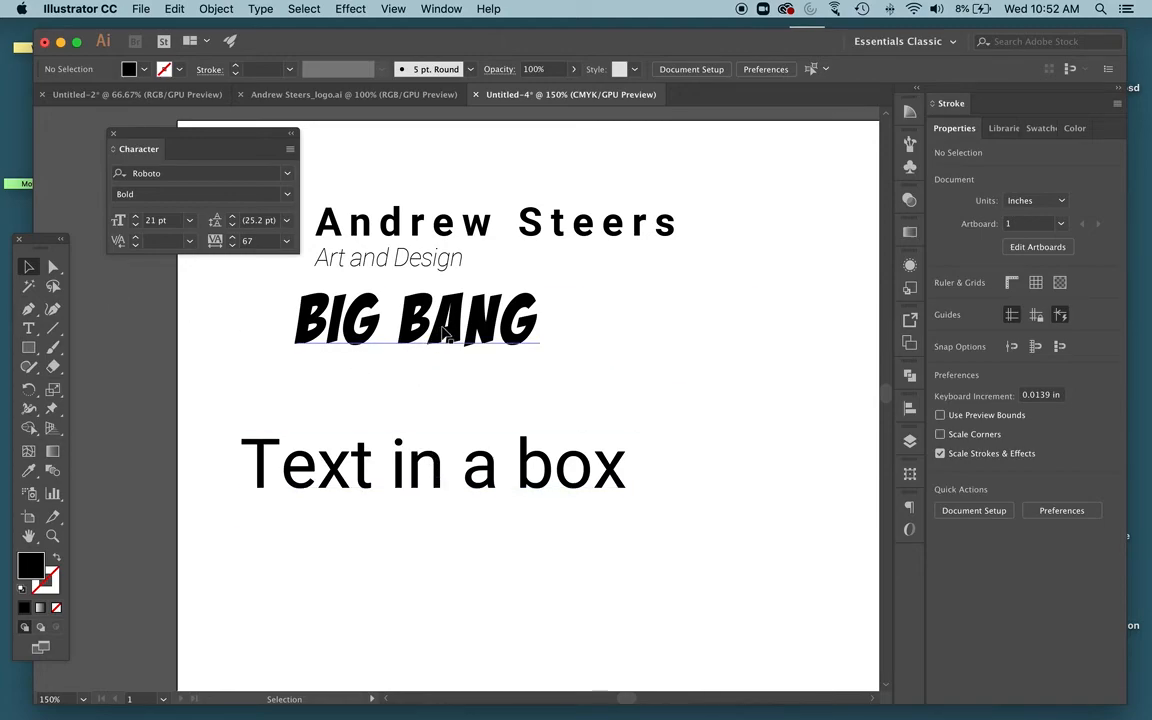
Select the Text in a box text and delete it
left_click(379, 468)
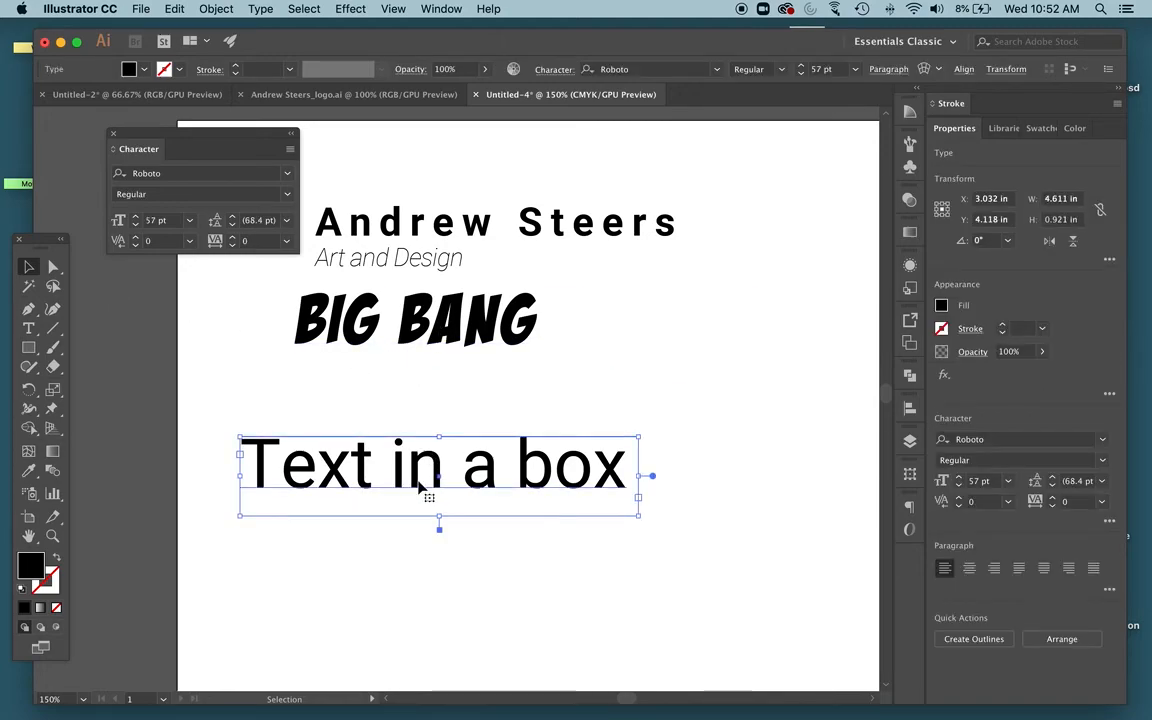
left_click_drag(524, 481, 513, 610)
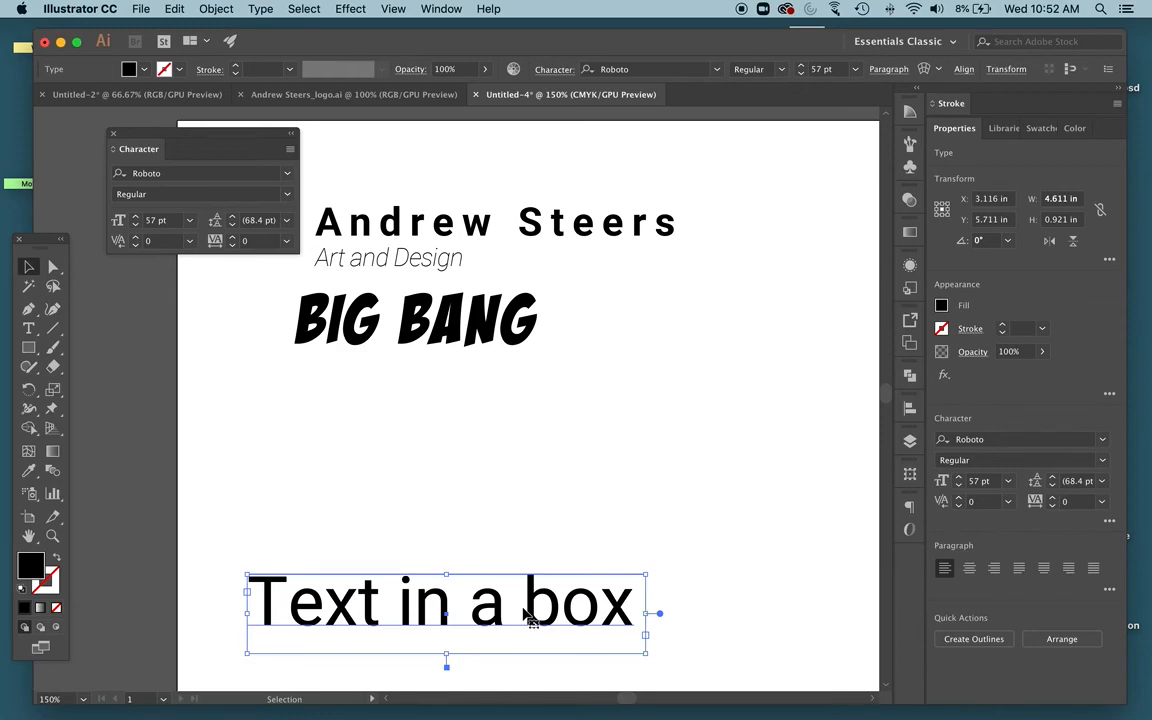
key("Delete")
Select all the BIG BANG text, change its fill color to red, and deselect
left_click(443, 310)
double_click(443, 310)
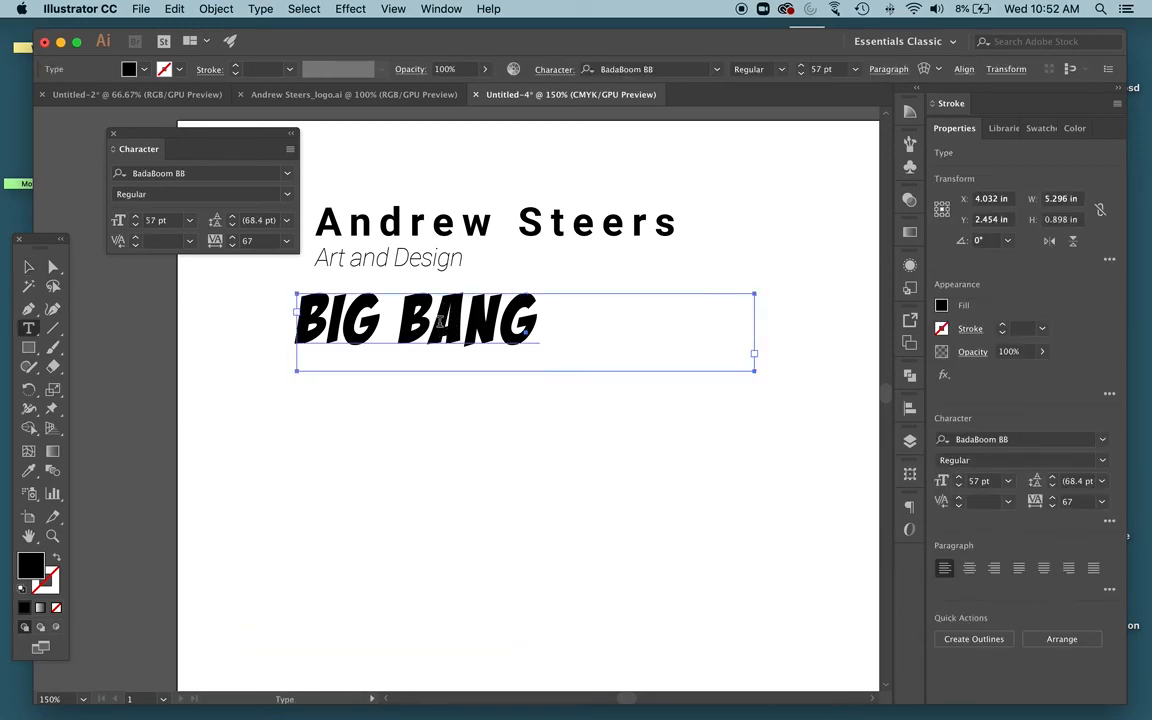
key("cmd+a")
double_click(25, 570)
left_click_drag(493, 275, 518, 239)
left_click(726, 226)
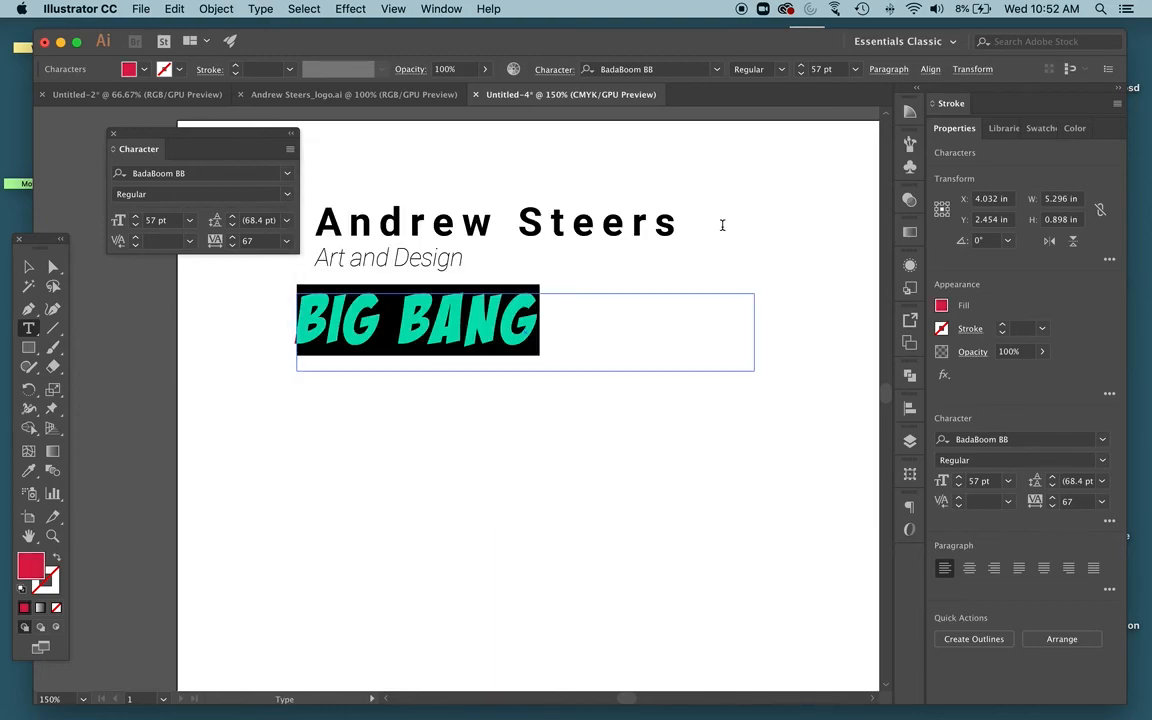
left_click(28, 268)
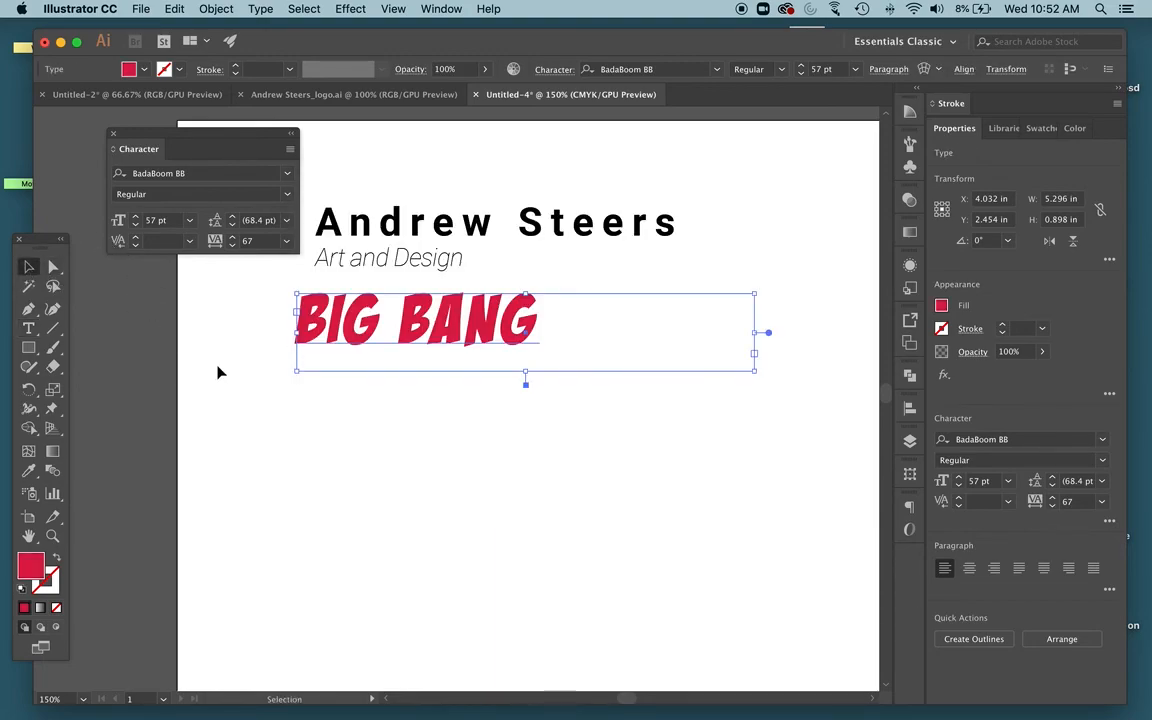
left_click(219, 372)
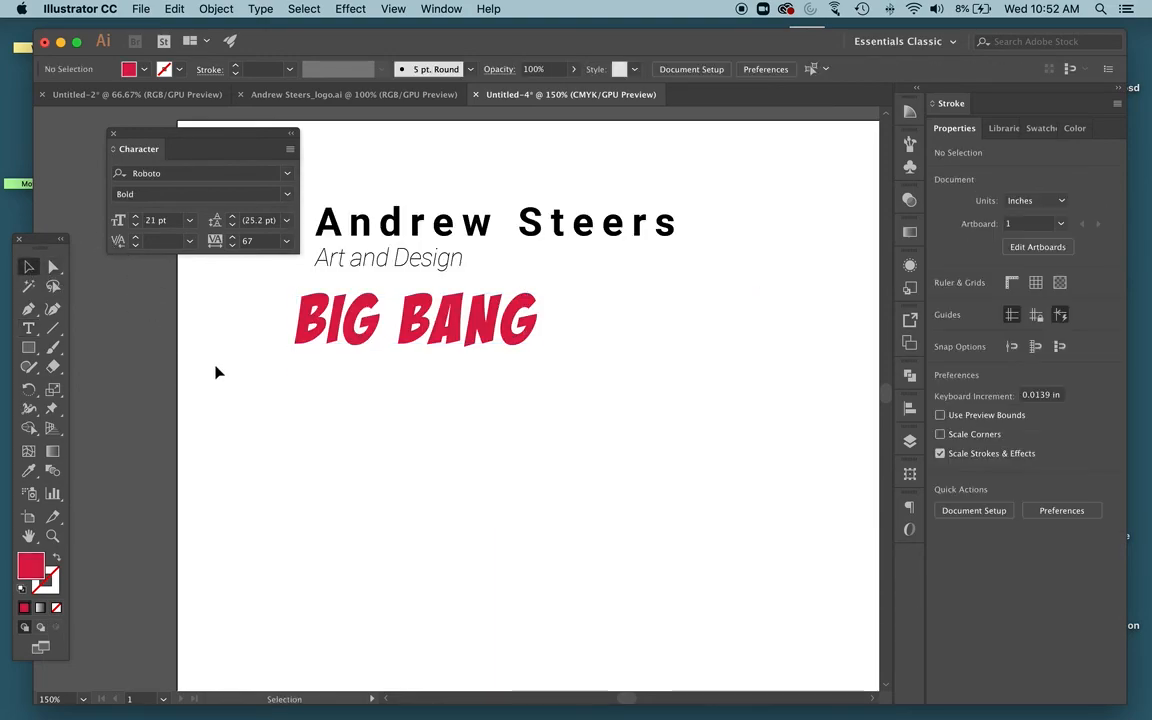